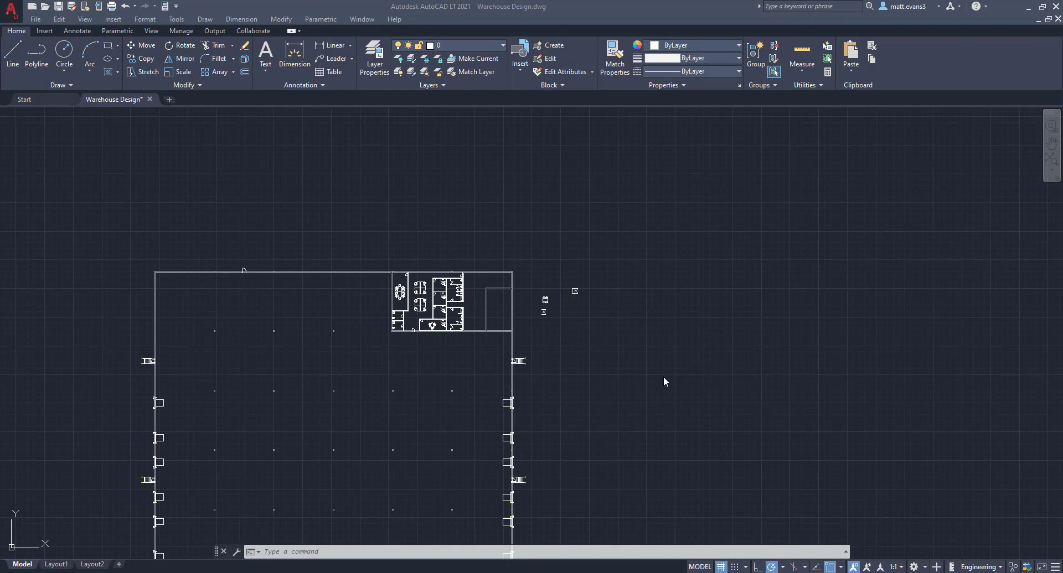
# Check the height of the empty inner room beside the offices with a temporary dimension from its upper-left inside corner.
pyautogui.scroll(4, 522, 332)
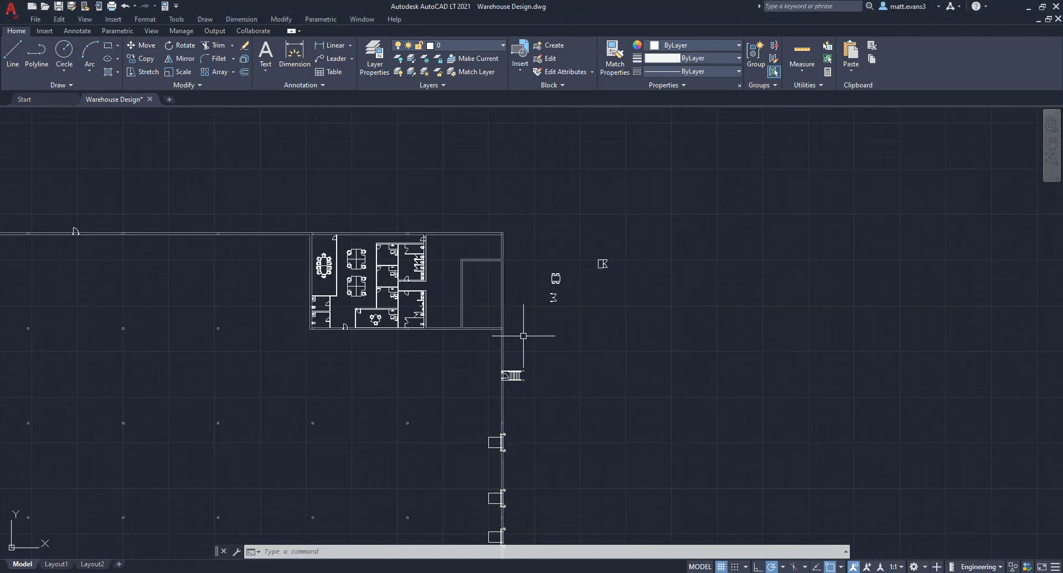
pyautogui.scroll(2, 398, 266)
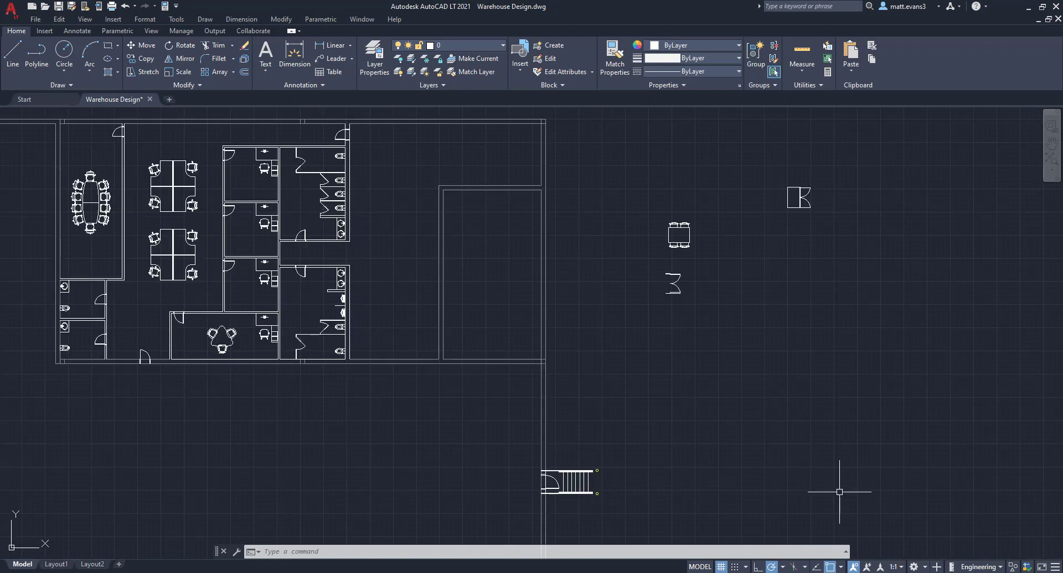
pyautogui.click(294, 54)
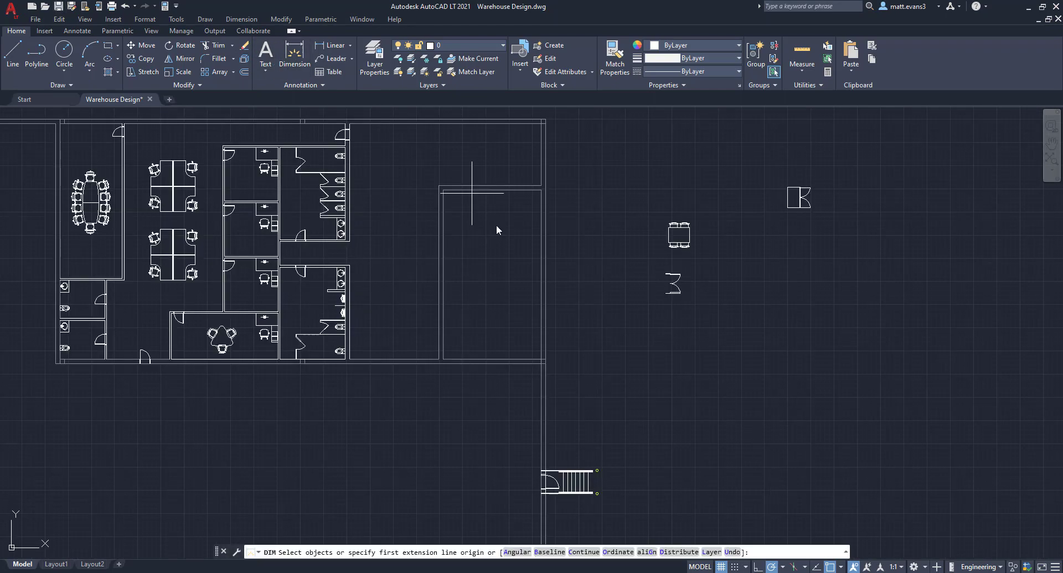
pyautogui.click(443, 190)
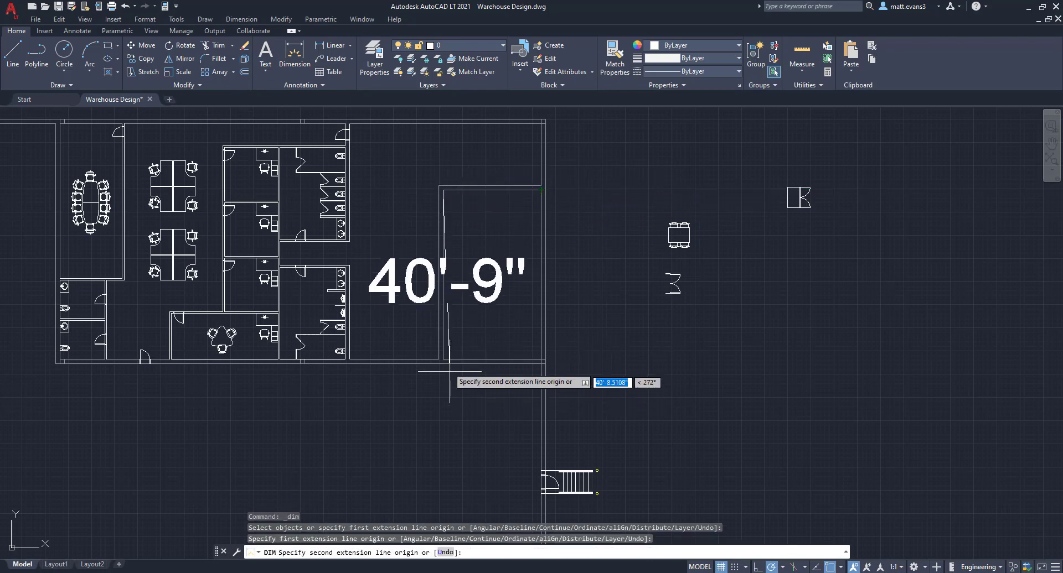
pyautogui.press('Return')
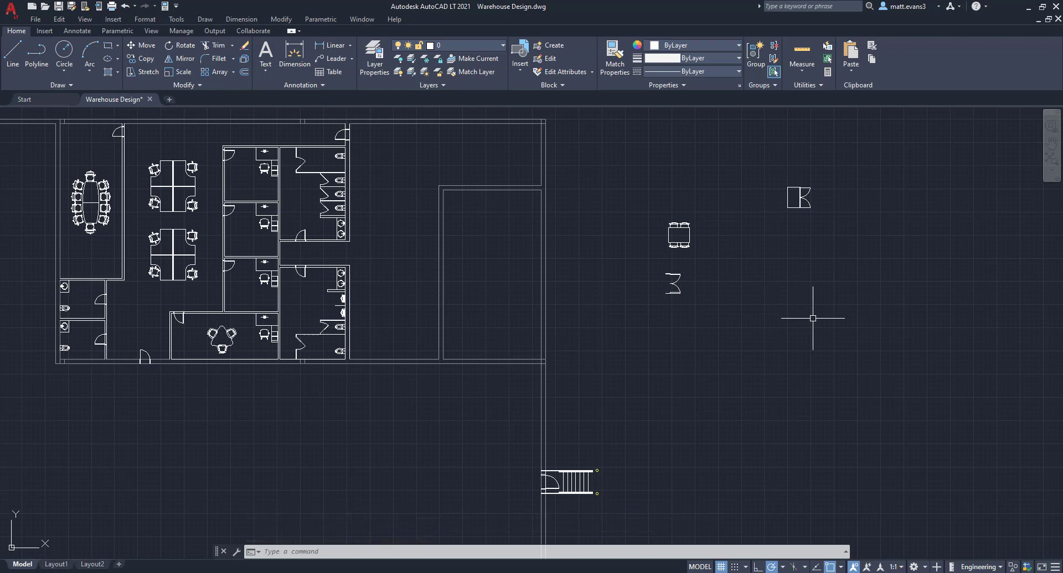
# Copy the loose double door outside the building into the empty room's left wall, about 4' above the wall's lower end.
pyautogui.scroll(4, 670, 302)
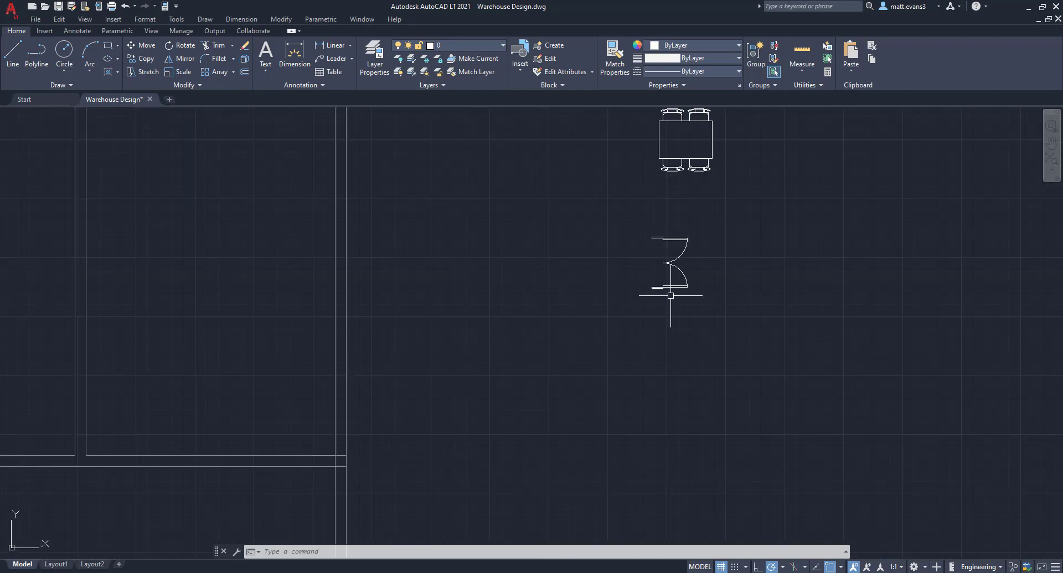
pyautogui.click(628, 221)
pyautogui.click(707, 302)
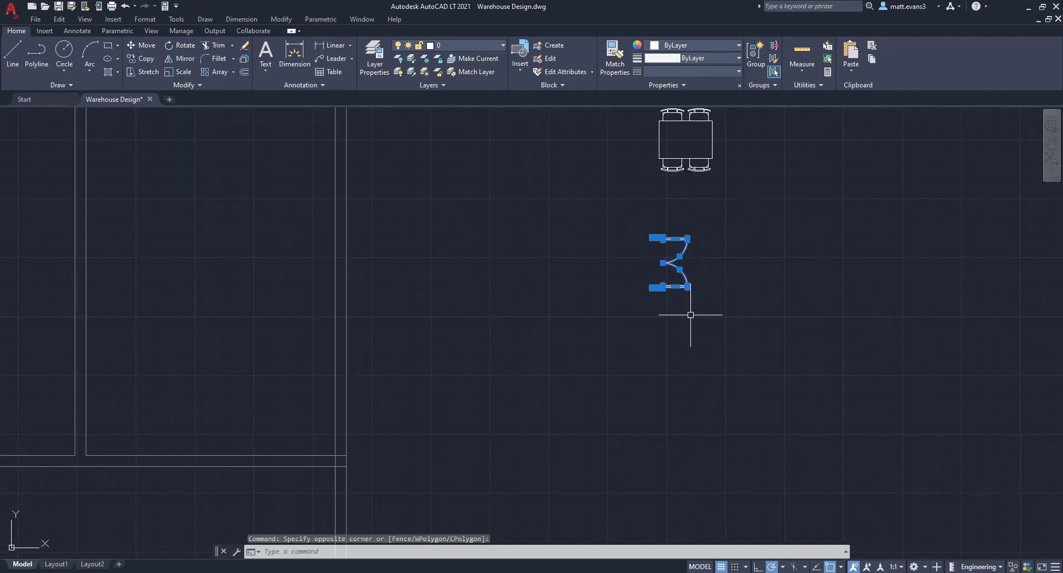
pyautogui.rightClick(691, 315)
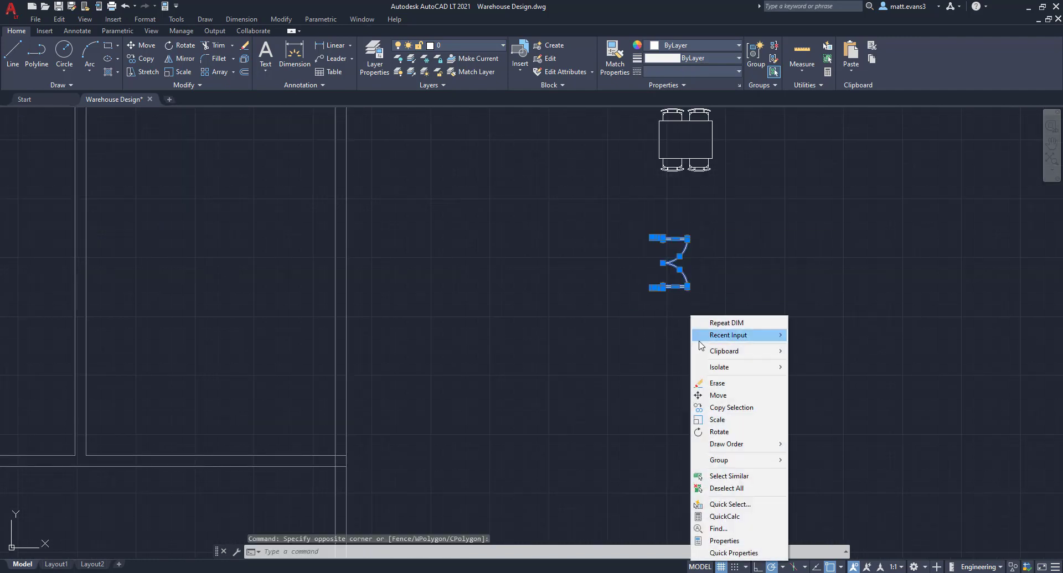
pyautogui.click(719, 408)
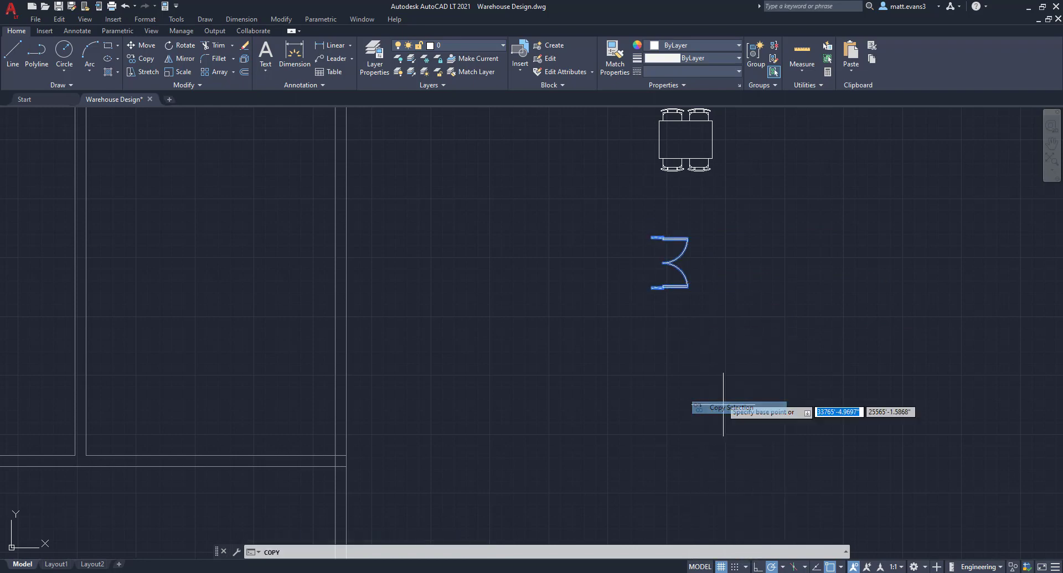
pyautogui.scroll(5, 642, 301)
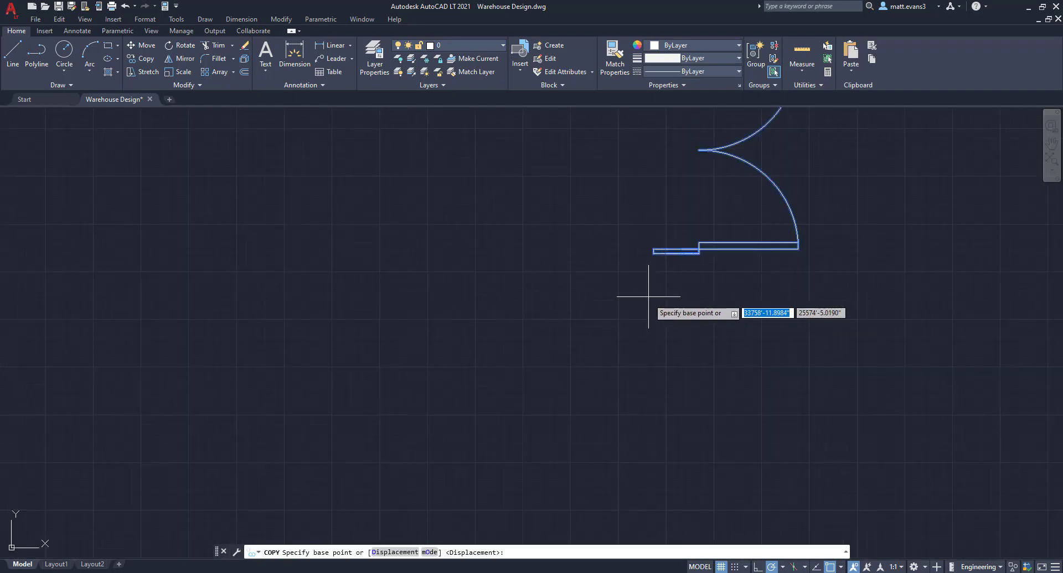
pyautogui.click(653, 250)
pyautogui.scroll(-6, 540, 304)
pyautogui.moveTo(420, 351); pyautogui.dragTo(699, 356, button='middle')
pyautogui.scroll(-3, 699, 356)
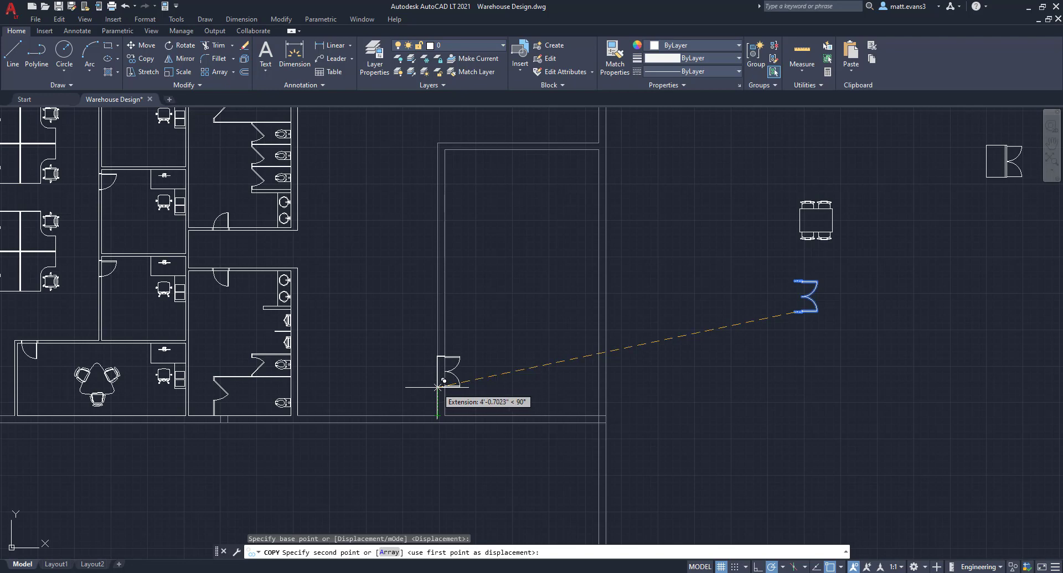
pyautogui.click(437, 387)
pyautogui.press('Escape')
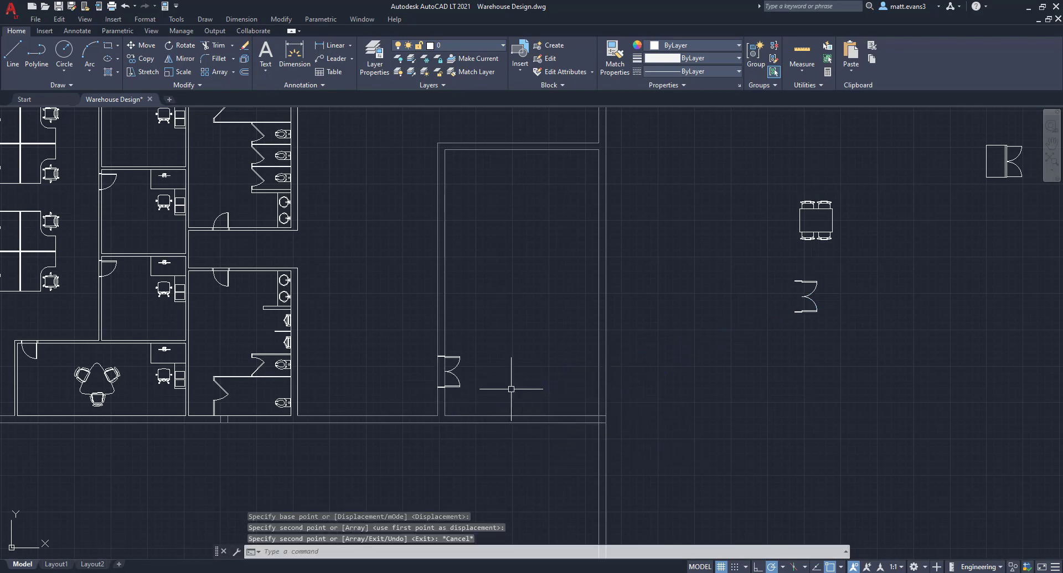
# Move the loose double-door appliance from outside the building into the upper-left inside corner of the empty room.
pyautogui.scroll(-3, 671, 379)
pyautogui.moveTo(693, 374); pyautogui.dragTo(679, 394, button='middle')
pyautogui.scroll(-2, 679, 394)
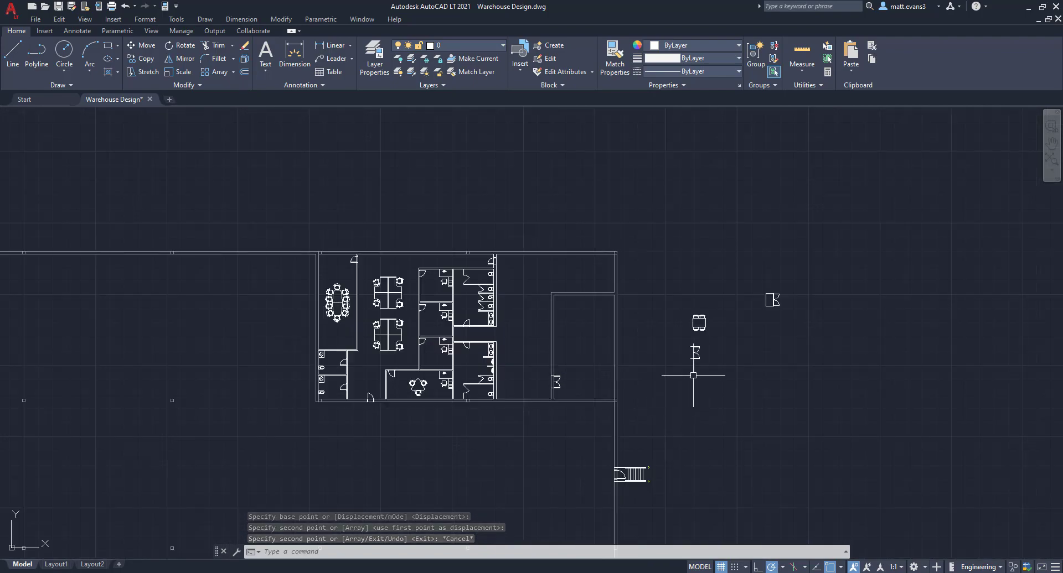
pyautogui.scroll(2, 795, 296)
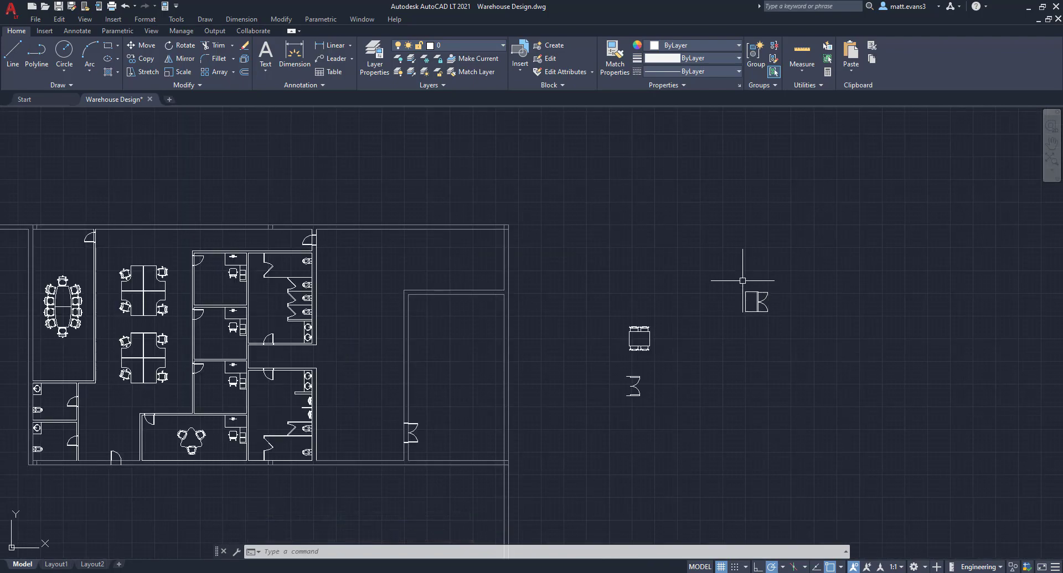
pyautogui.scroll(4, 790, 298)
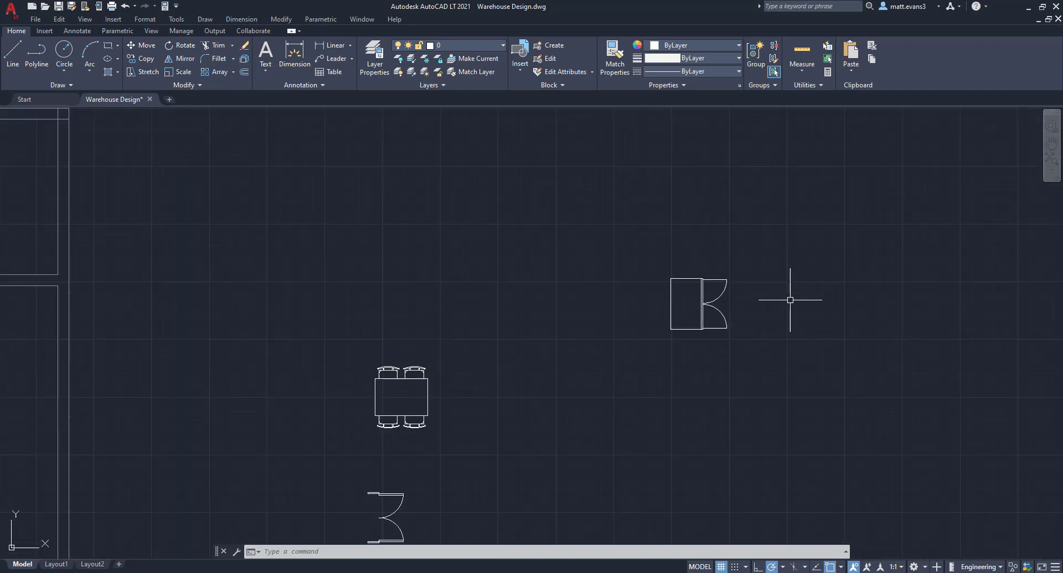
pyautogui.scroll(-2, 657, 302)
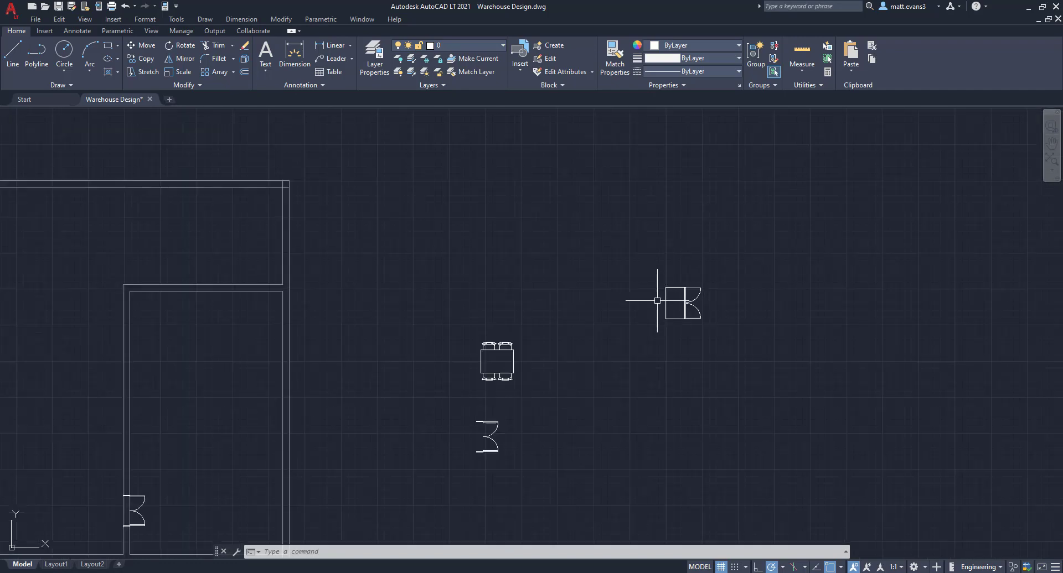
pyautogui.click(656, 271)
pyautogui.click(725, 339)
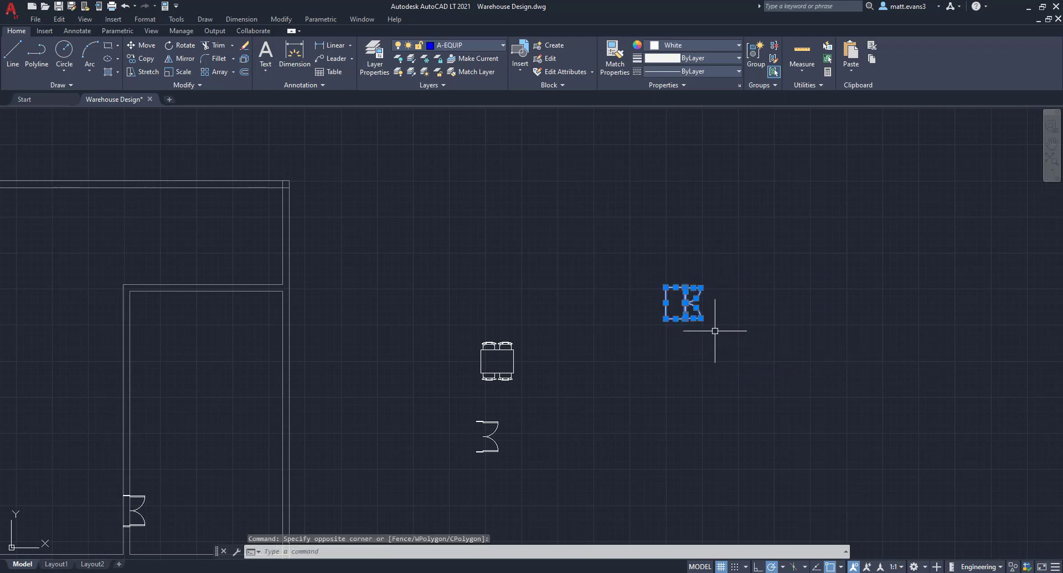
pyautogui.rightClick(691, 335)
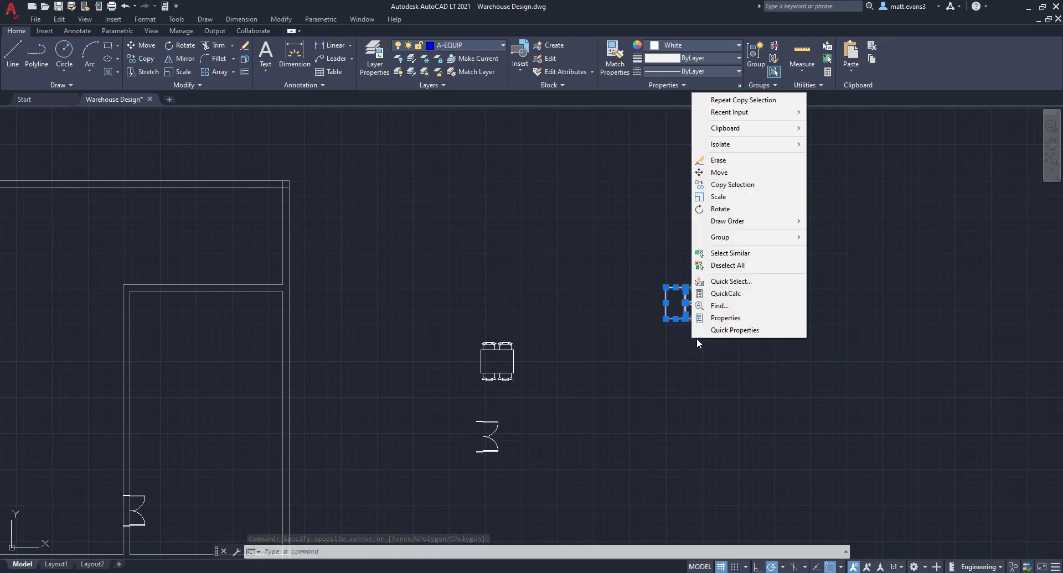
pyautogui.click(719, 172)
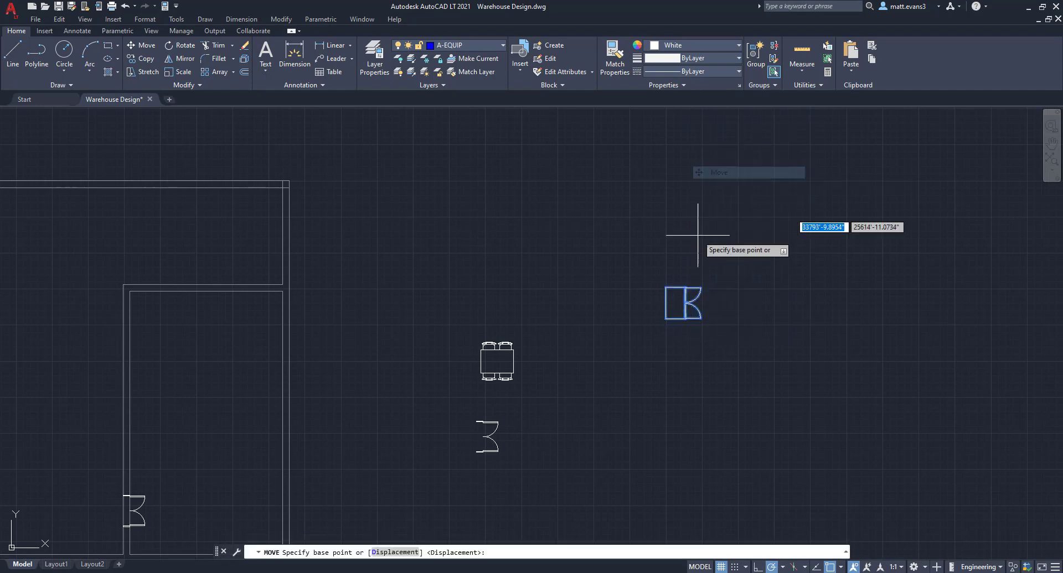
pyautogui.click(665, 287)
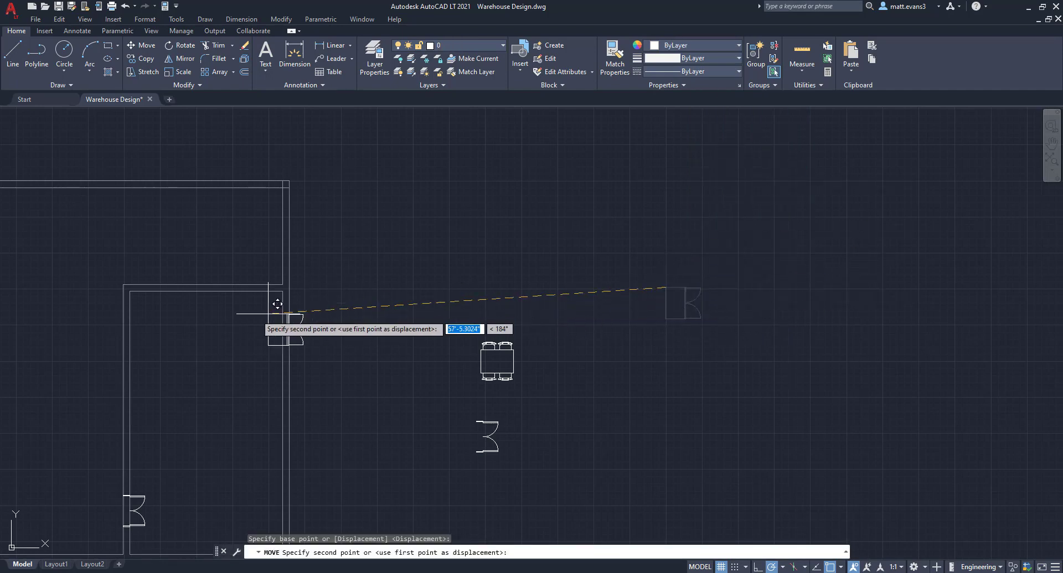
pyautogui.click(130, 292)
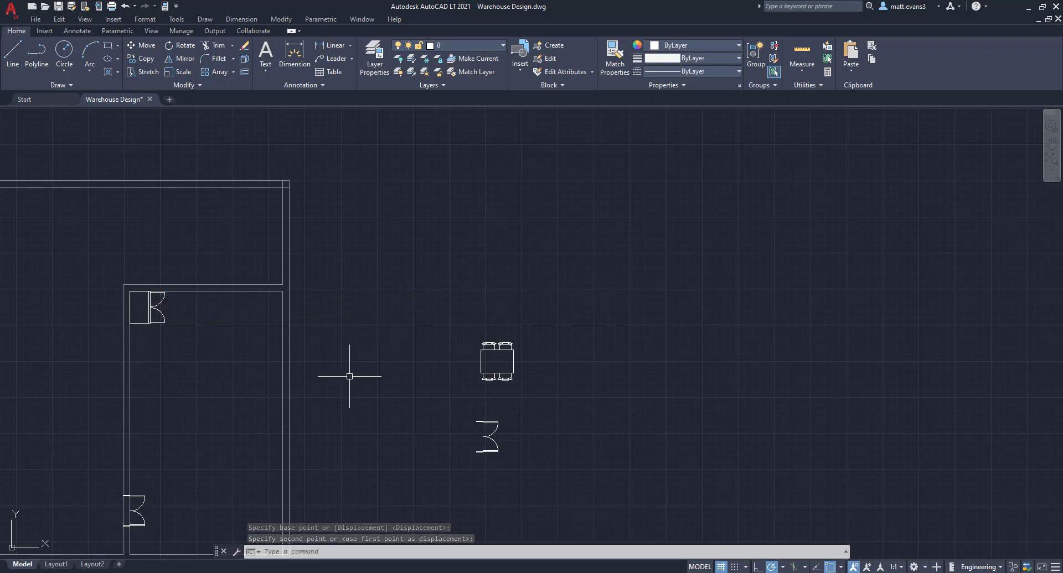
pyautogui.moveTo(349, 375); pyautogui.dragTo(497, 327, button='middle')
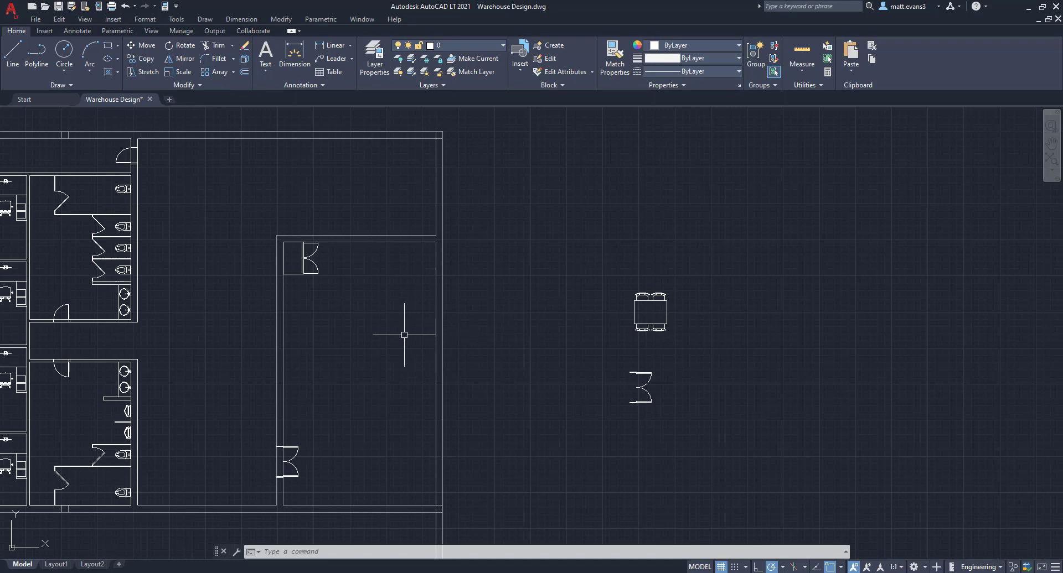
pyautogui.moveTo(501, 343); pyautogui.dragTo(636, 335, button='middle')
pyautogui.scroll(-2, 637, 337)
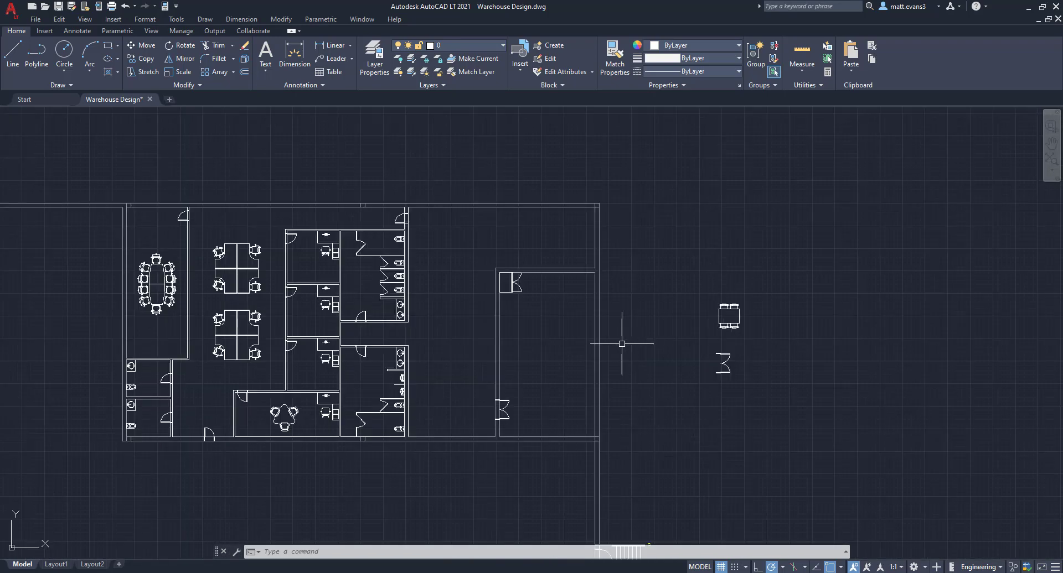
pyautogui.click(12, 51)
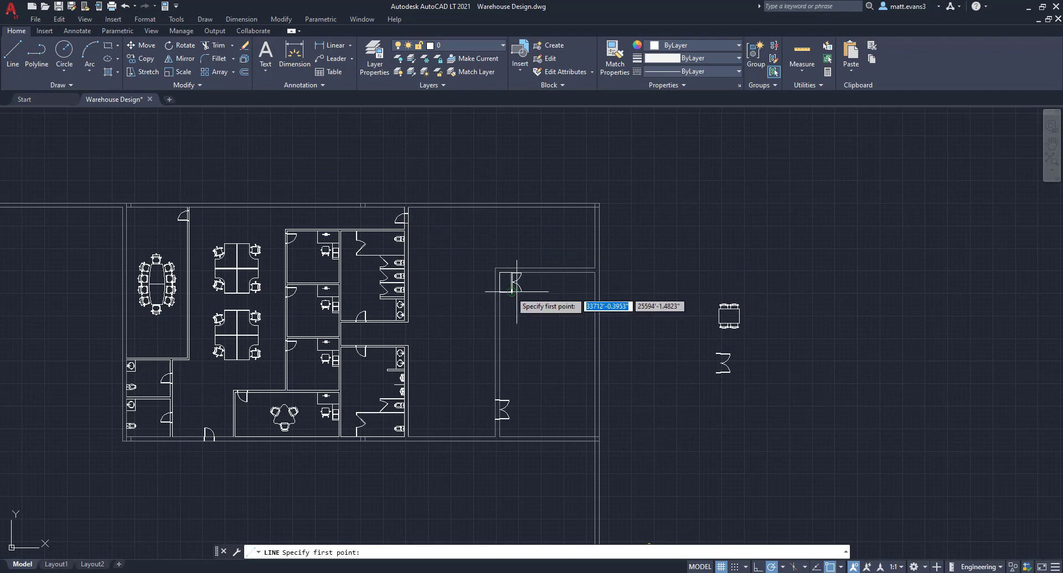
pyautogui.scroll(3, 508, 288)
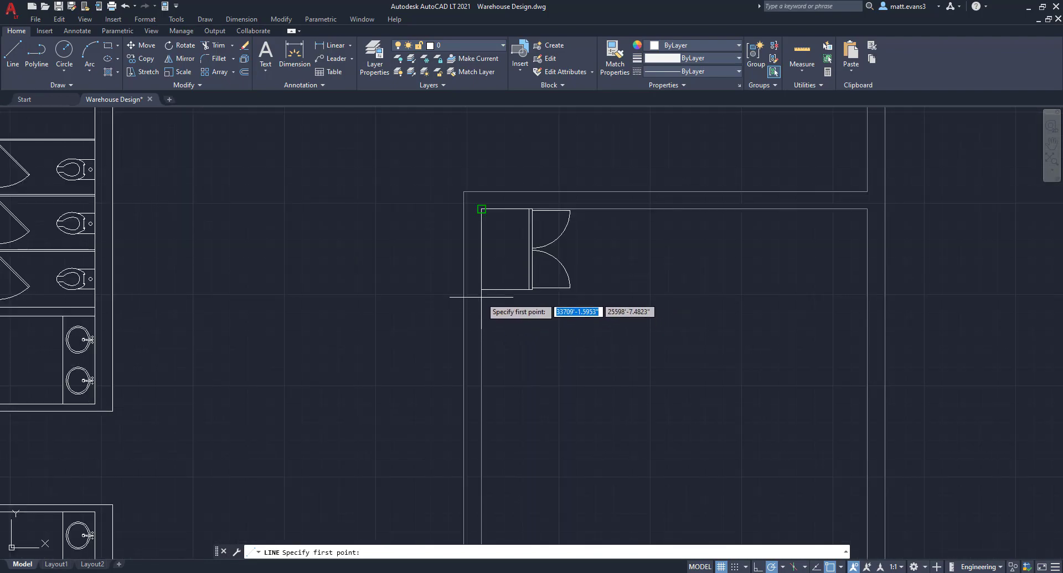
pyautogui.scroll(-3, 332, 329)
pyautogui.scroll(-4, 320, 329)
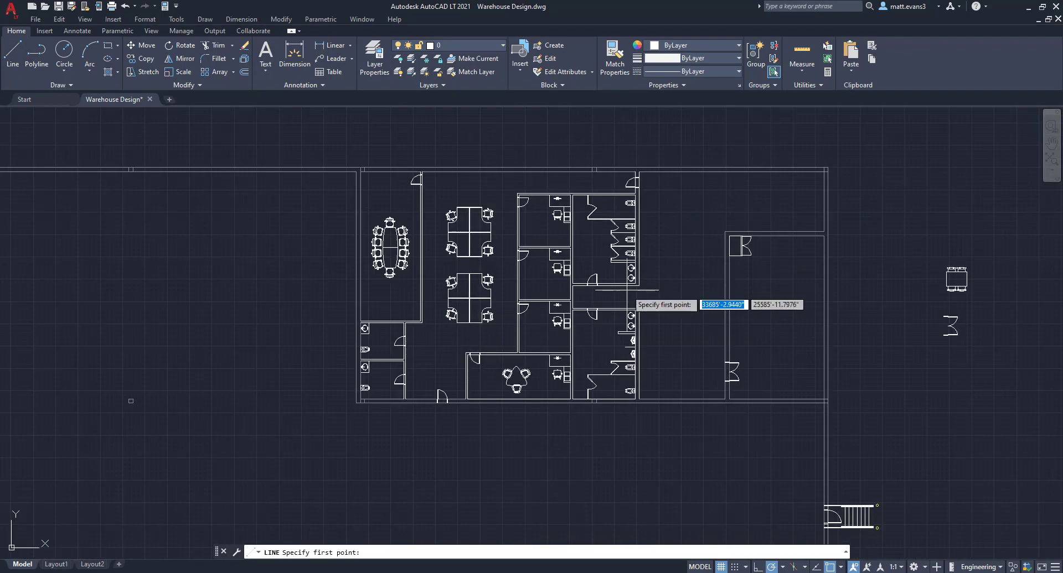
pyautogui.press('Escape')
# Check the depth of the small restroom's sink counter with a temporary line along its lower edge.
pyautogui.scroll(8, 381, 328)
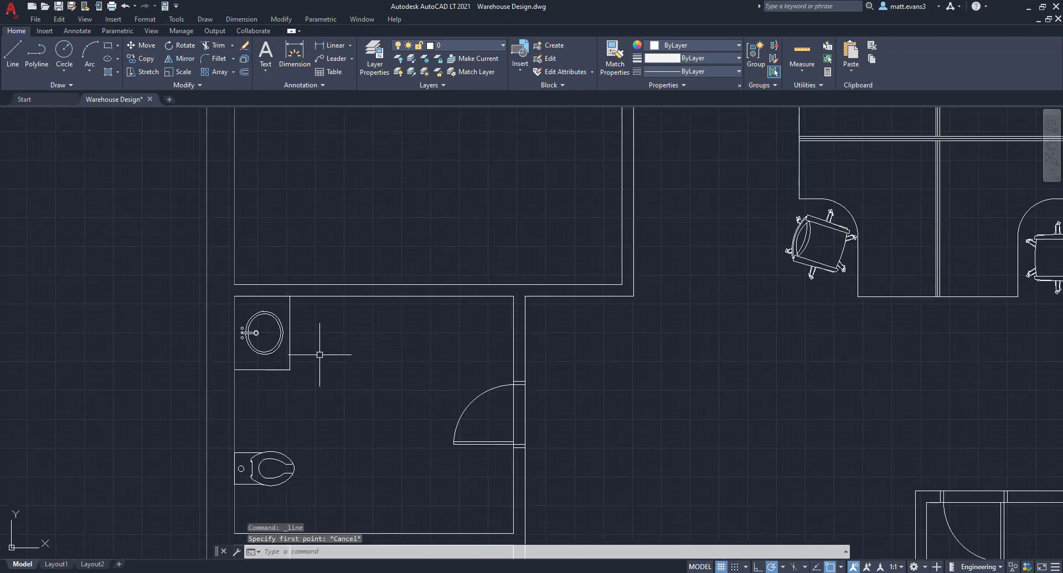
pyautogui.click(12, 60)
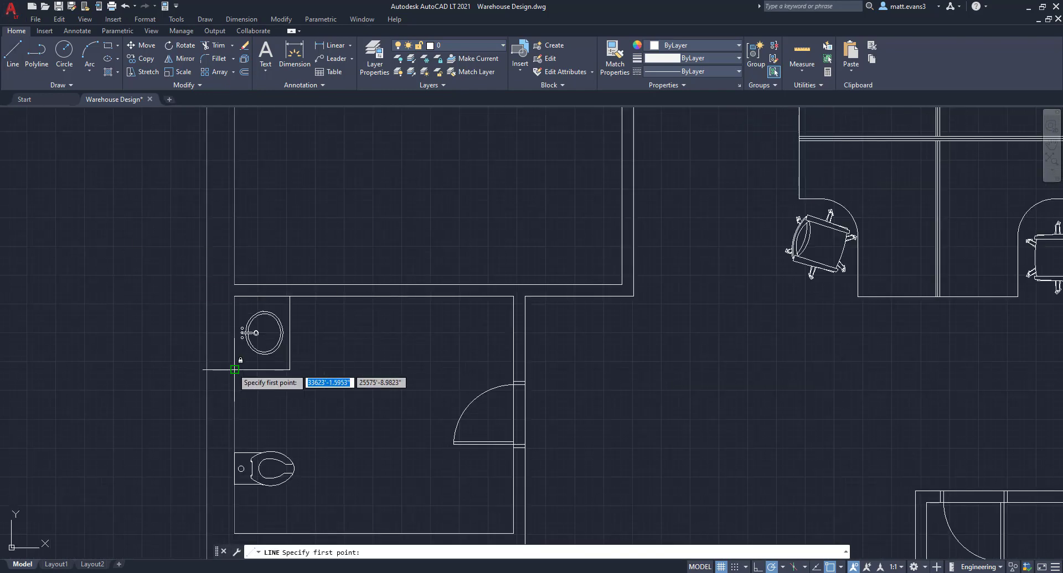
pyautogui.click(234, 369)
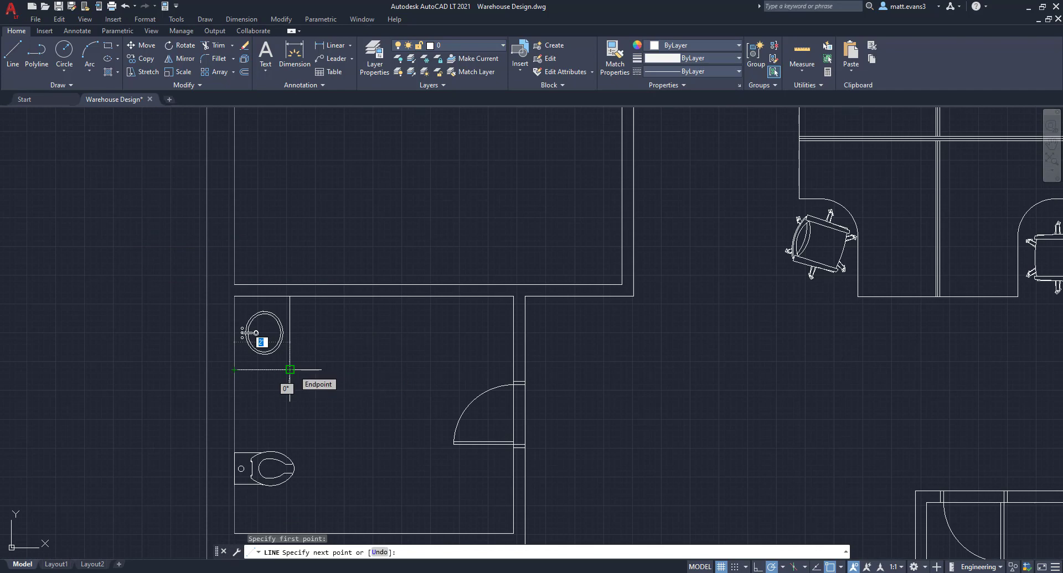
pyautogui.press('Escape')
# Draw a counter outline from the room's left wall below the appliance, running 2' to the right and 10' down.
pyautogui.scroll(-8, 315, 434)
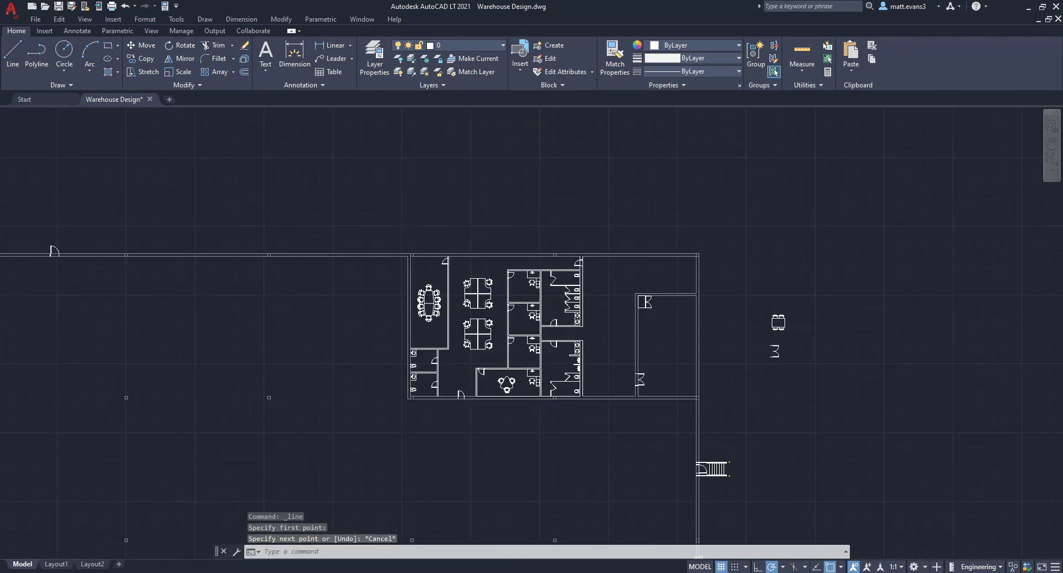
pyautogui.scroll(3, 551, 301)
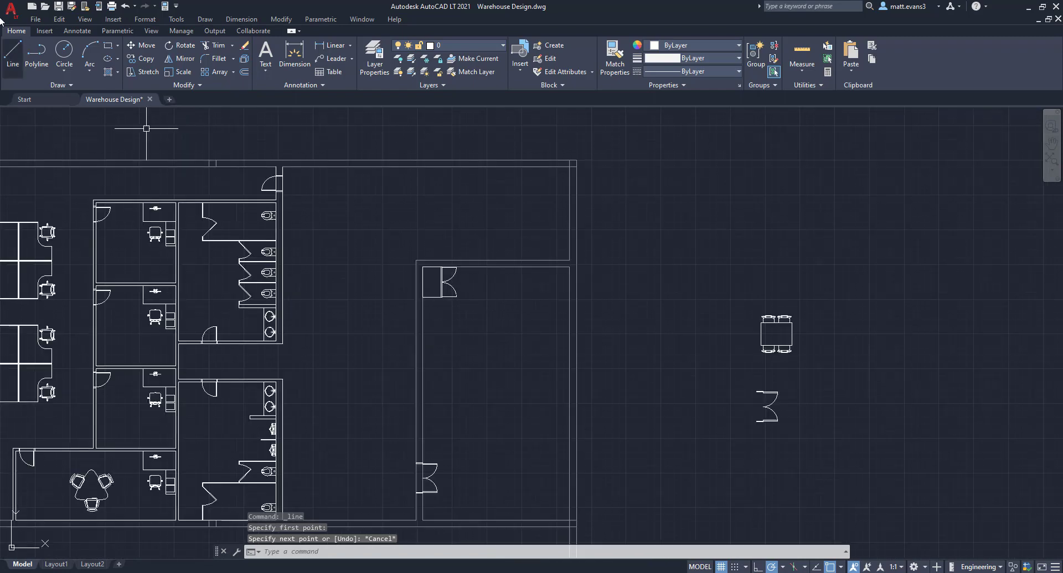
pyautogui.press('Return')
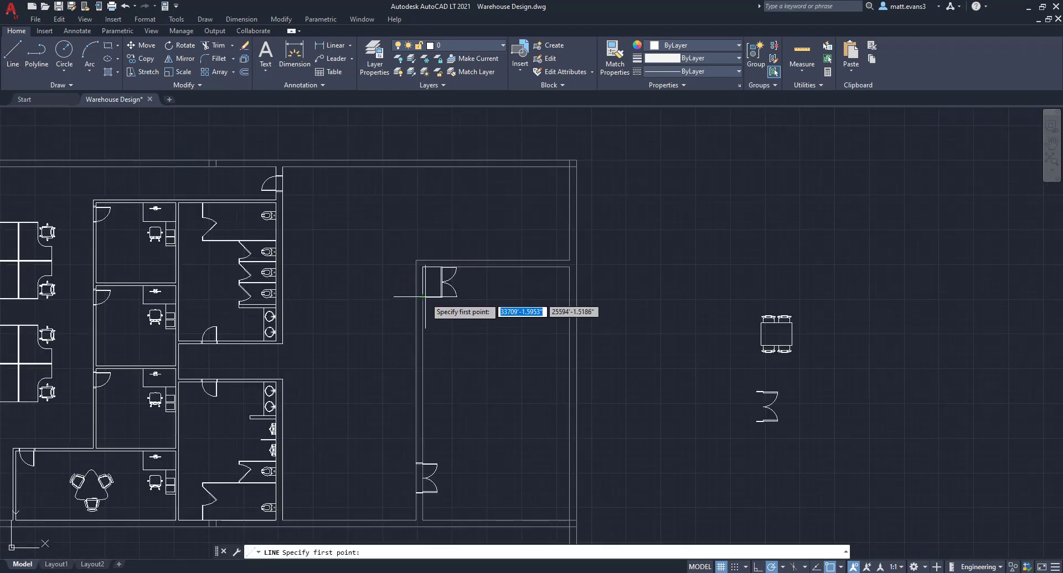
pyautogui.click(416, 298)
pyautogui.write("2'")
pyautogui.press('Return')
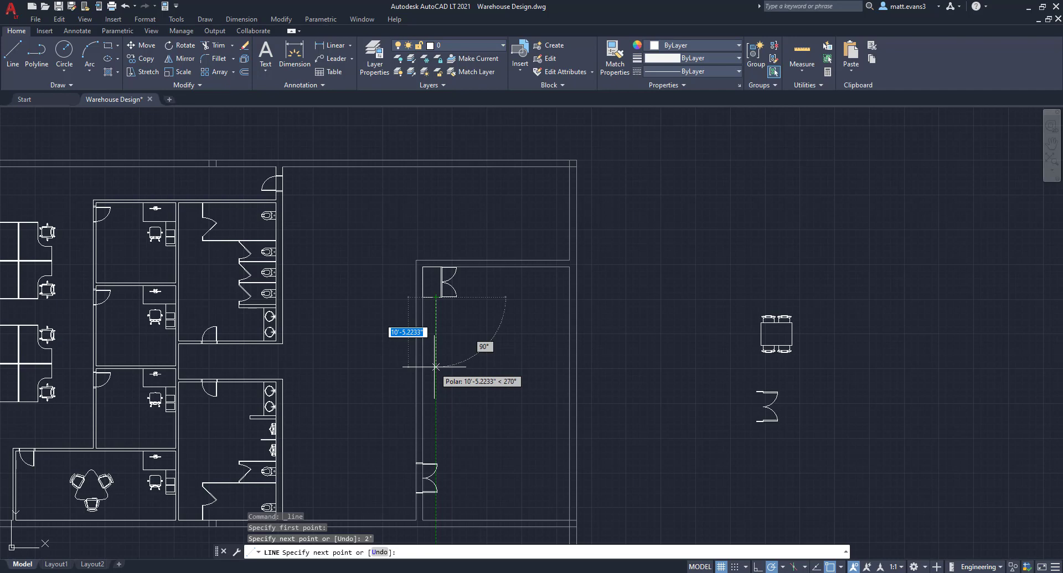
pyautogui.write("10'")
pyautogui.press('Return')
pyautogui.press('Escape')
# Copy the small restroom's sink onto the upper part of the new counter in the empty room.
pyautogui.moveTo(436, 367); pyautogui.dragTo(759, 349, button='middle')
pyautogui.scroll(10, 177, 401)
pyautogui.click(265, 376)
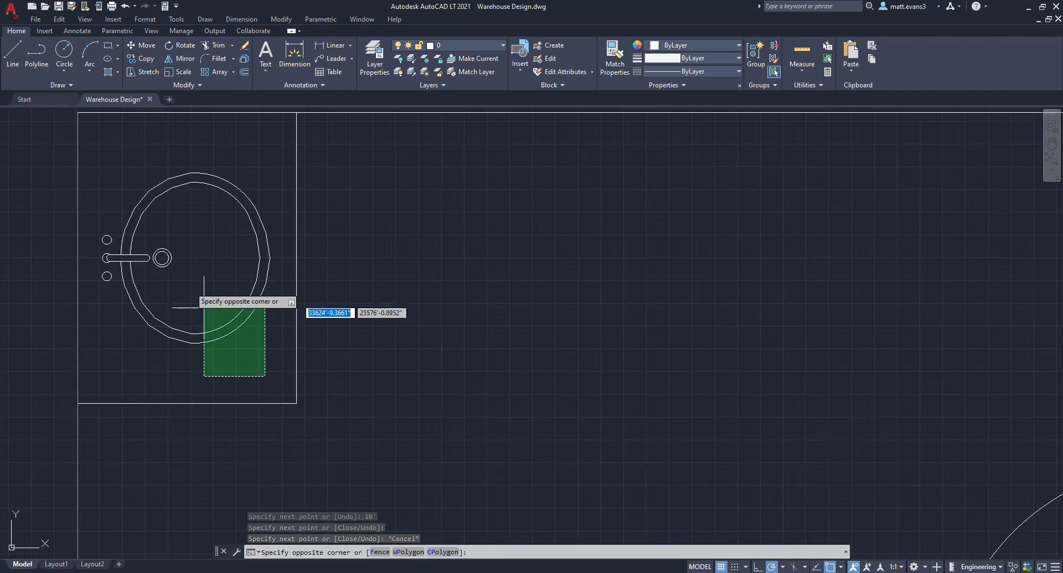
pyautogui.click(103, 164)
pyautogui.click(292, 351)
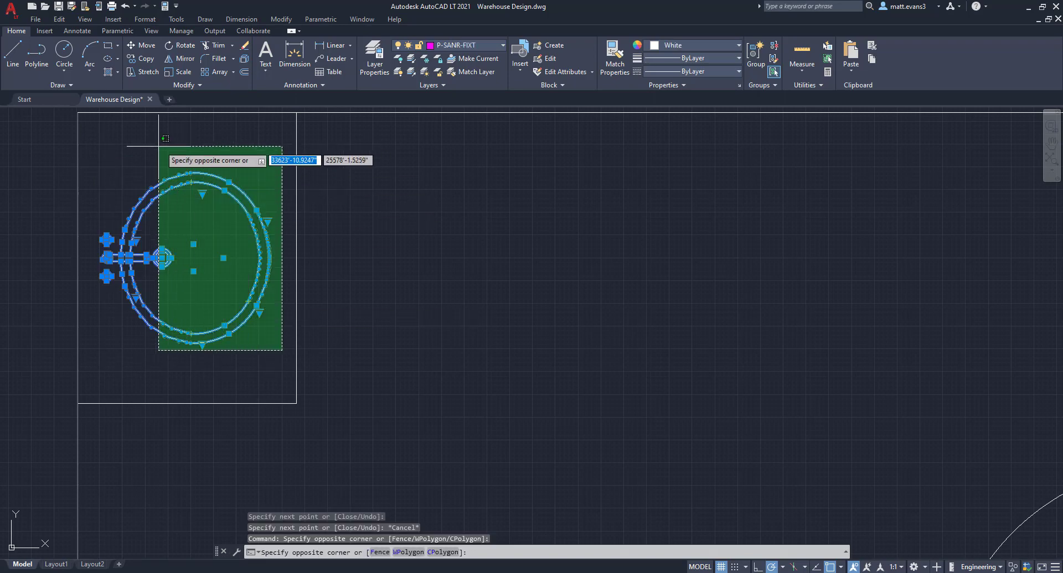
pyautogui.click(156, 149)
pyautogui.rightClick(156, 149)
pyautogui.click(188, 239)
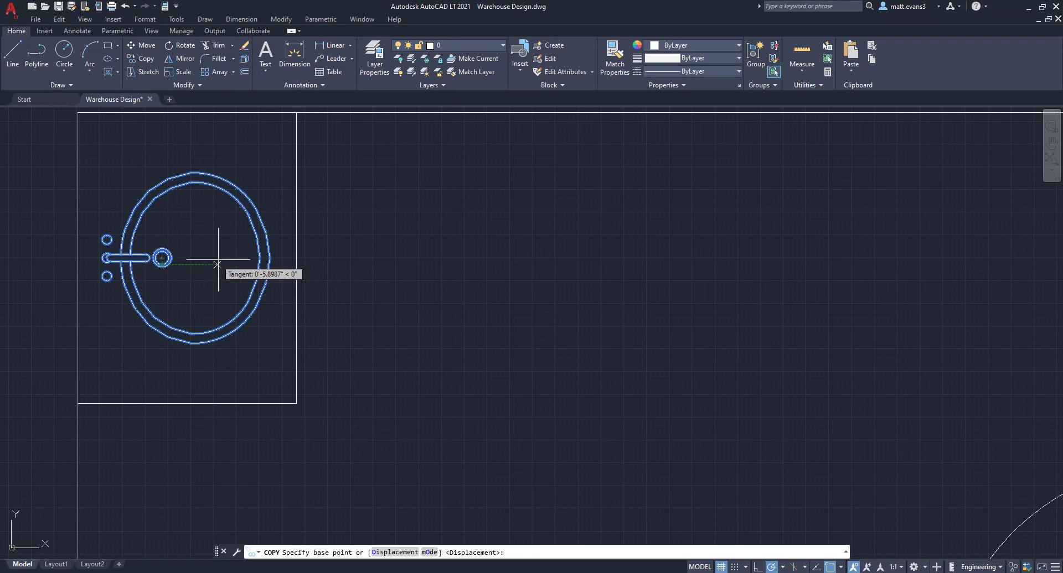
pyautogui.click(161, 258)
pyautogui.scroll(-5, 253, 299)
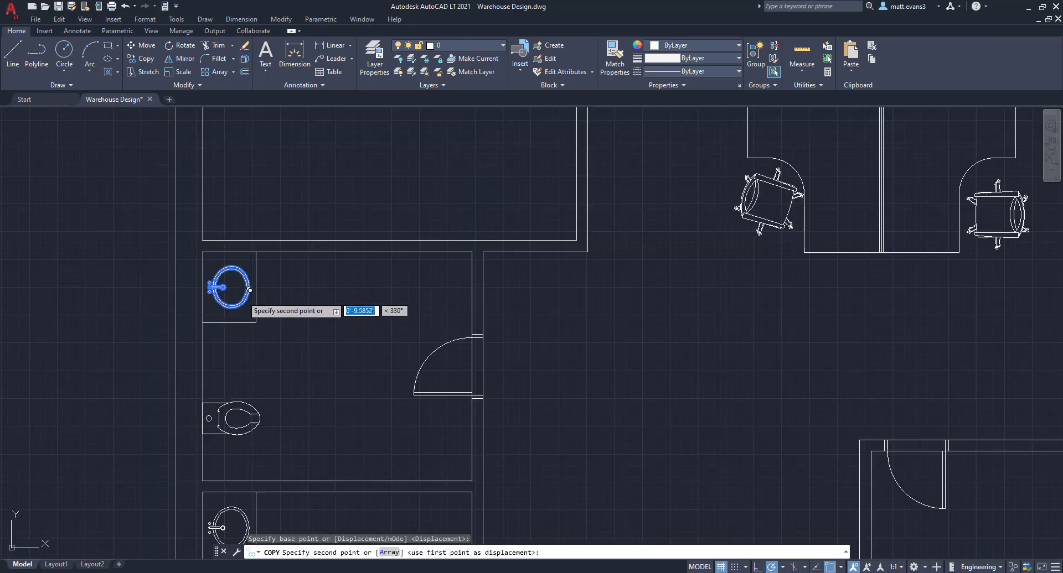
pyautogui.moveTo(911, 318); pyautogui.dragTo(247, 324, button='middle')
pyautogui.scroll(4, 655, 172)
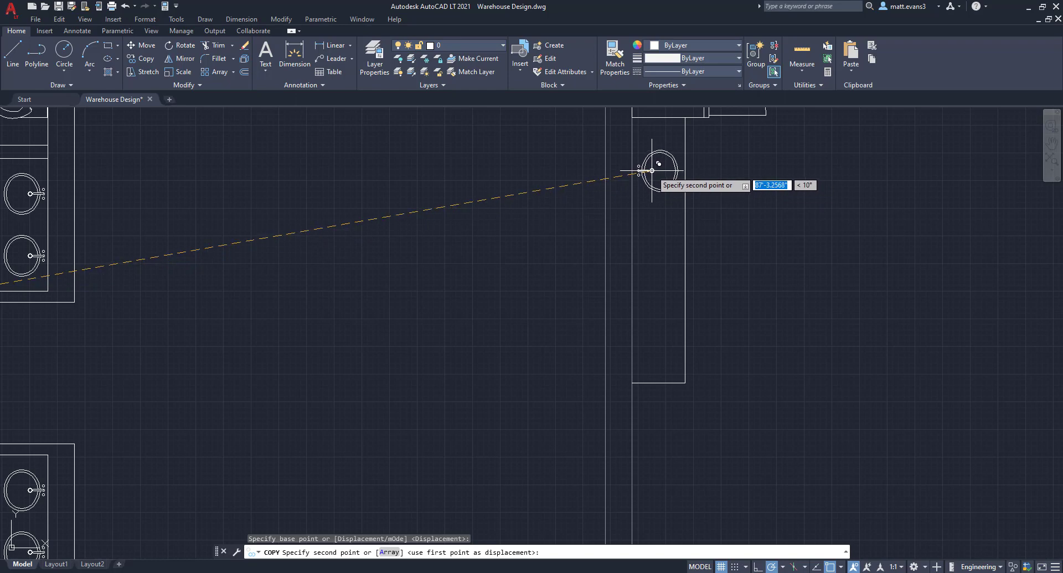
pyautogui.click(651, 171)
pyautogui.press('Escape')
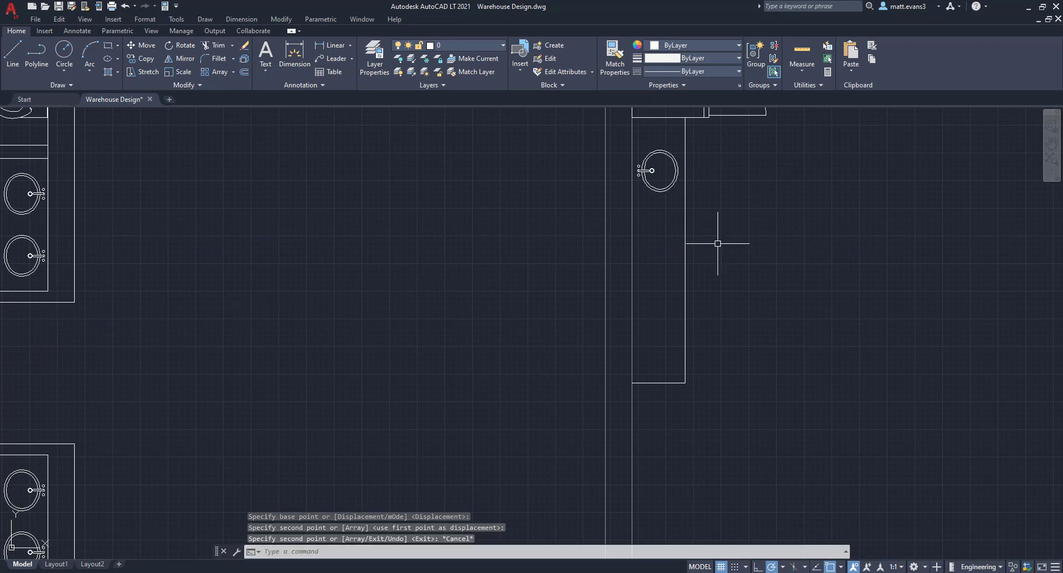
# Copy the loose four-chair table outside the building into the room three times, stacked in an evenly spaced column near the right wall.
pyautogui.scroll(-2, 718, 244)
pyautogui.scroll(-2, 717, 244)
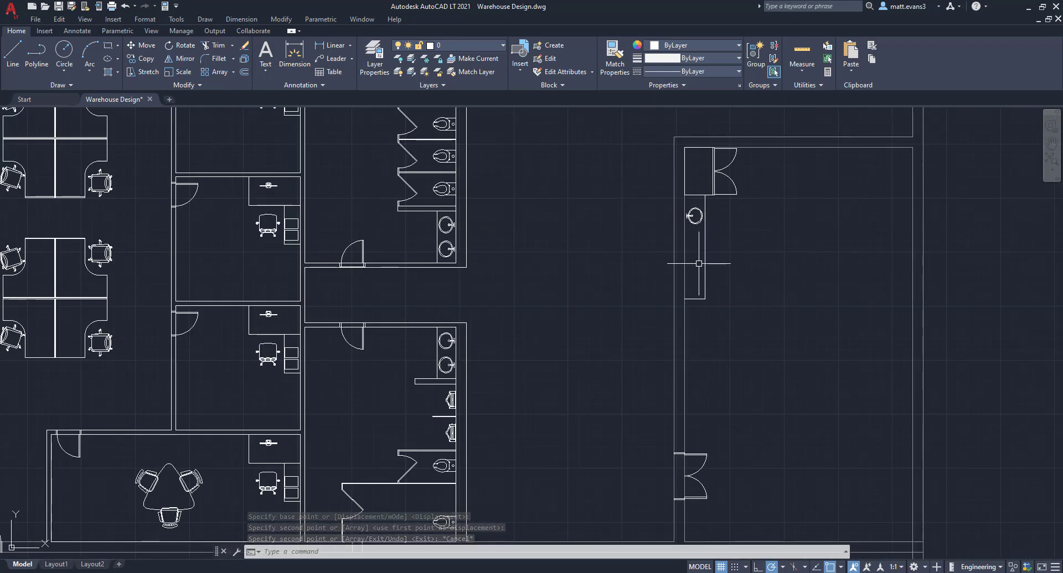
pyautogui.scroll(-3, 712, 244)
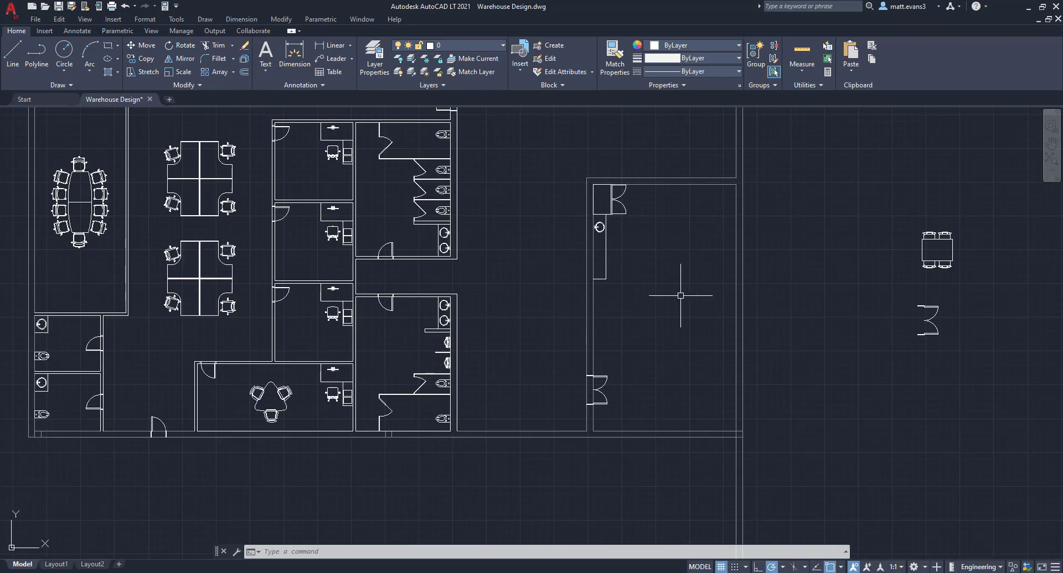
pyautogui.moveTo(723, 310); pyautogui.dragTo(533, 298, button='middle')
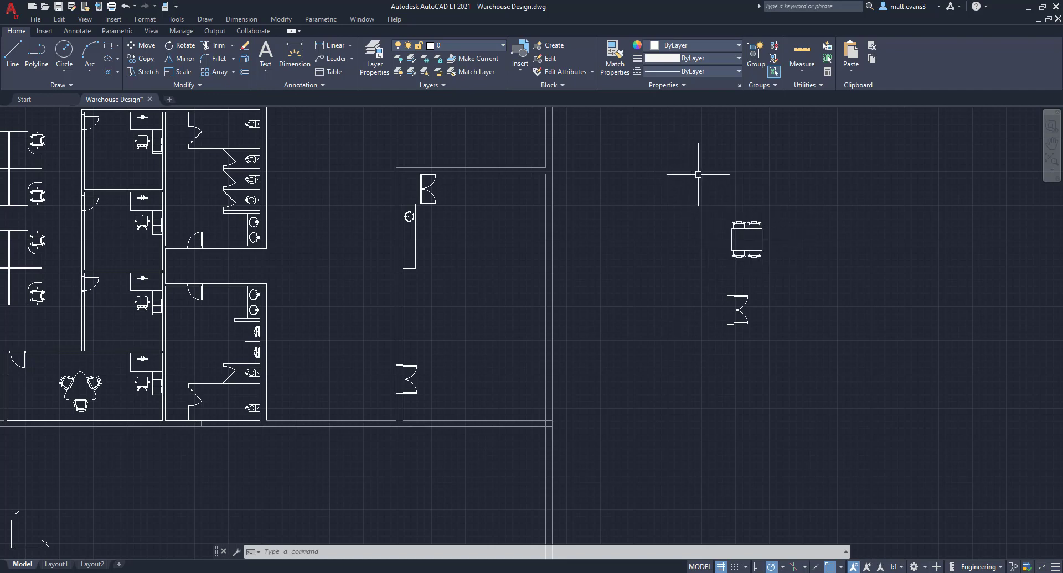
pyautogui.click(705, 196)
pyautogui.click(806, 274)
pyautogui.rightClick(785, 234)
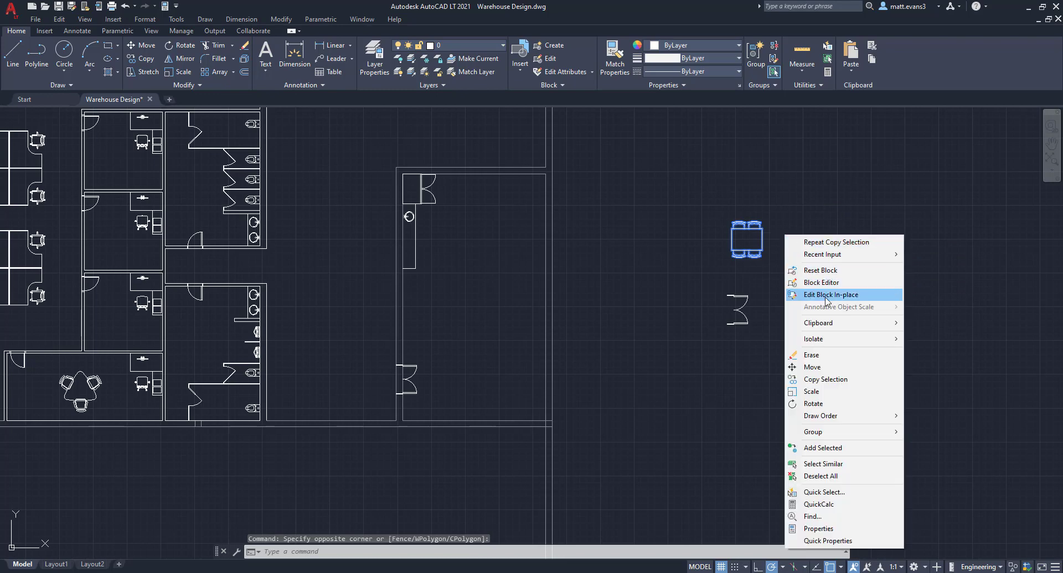
pyautogui.click(839, 379)
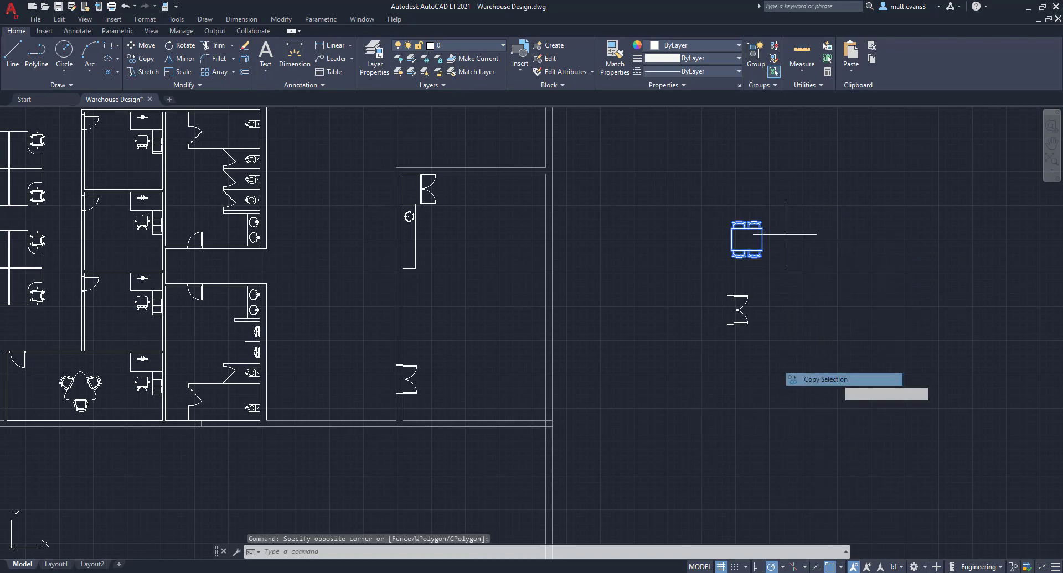
pyautogui.click(747, 238)
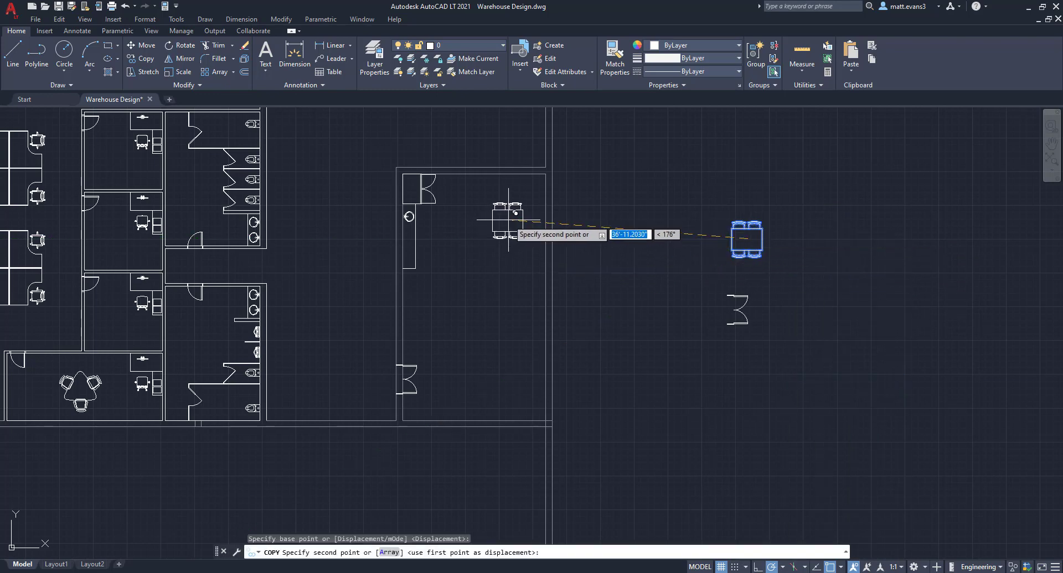
pyautogui.click(506, 220)
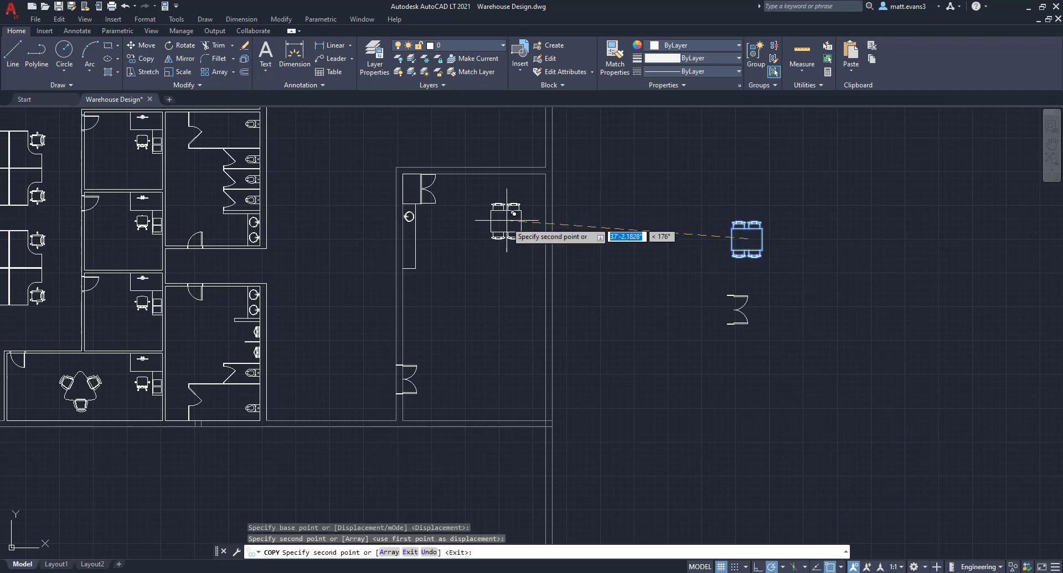
pyautogui.click(507, 271)
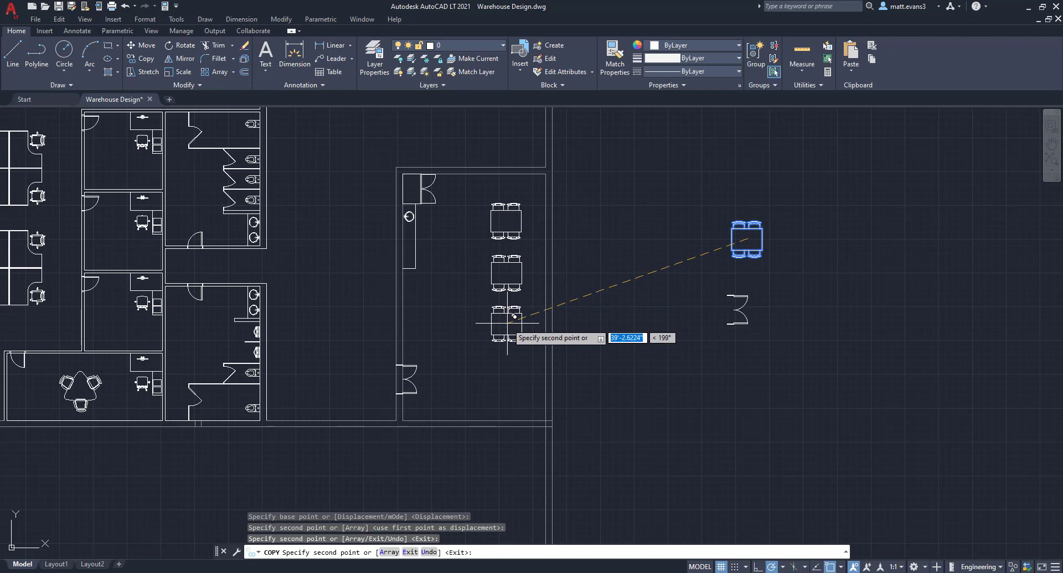
pyautogui.click(507, 323)
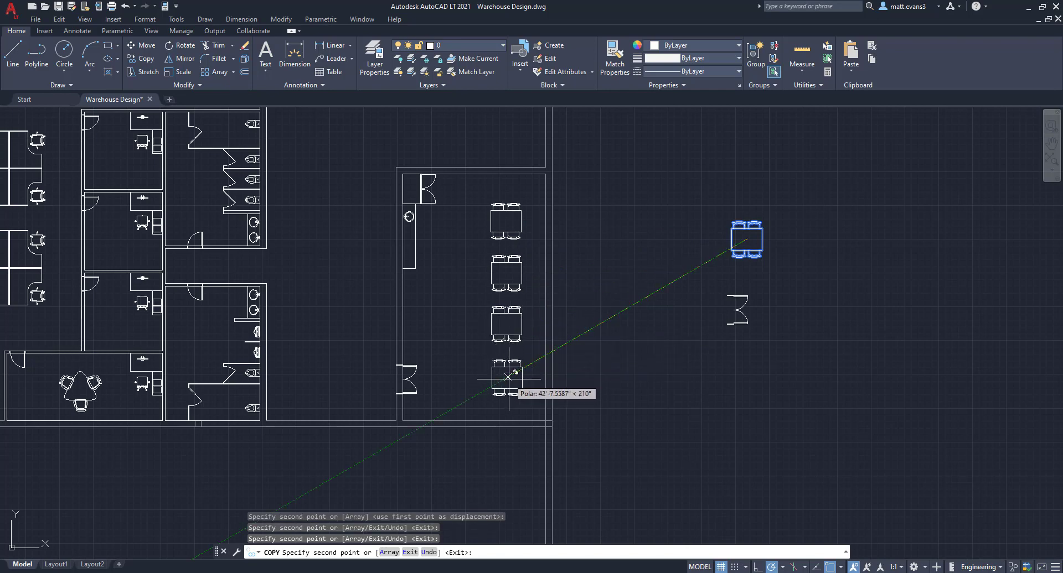
# Place two more copies of the table, one left of the column's lowest table and one below it near the lower wall.
pyautogui.click(459, 314)
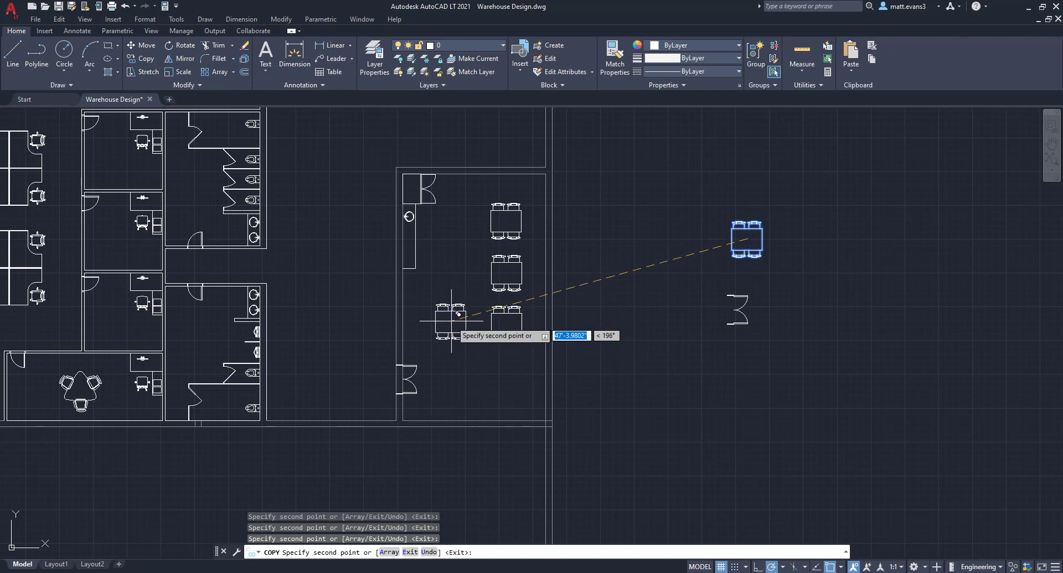
pyautogui.click(479, 382)
pyautogui.press('Escape')
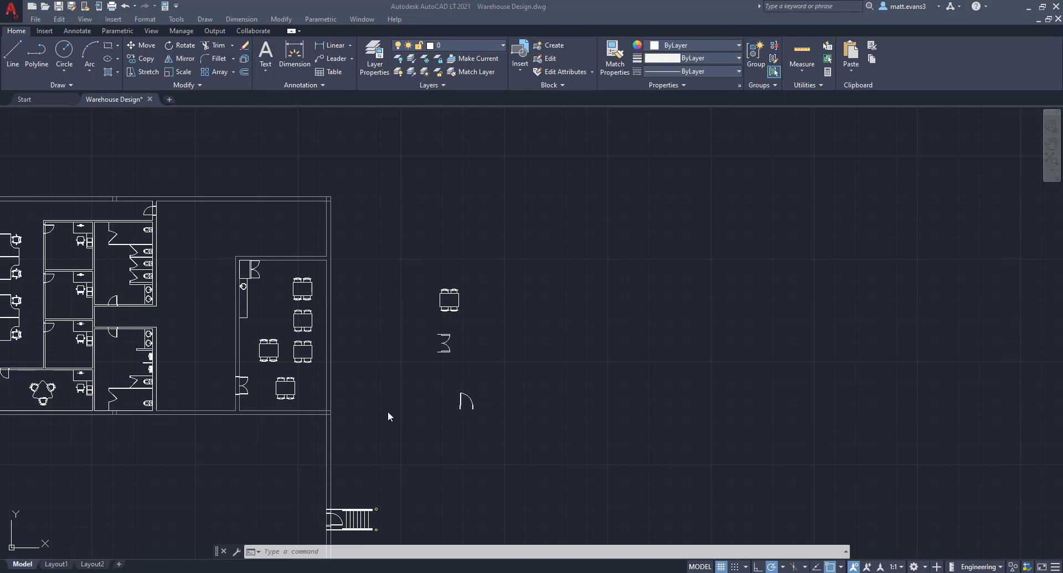
# Rotate the loose single door outside the building 90° clockwise so its swing faces right.
pyautogui.scroll(-6, 389, 417)
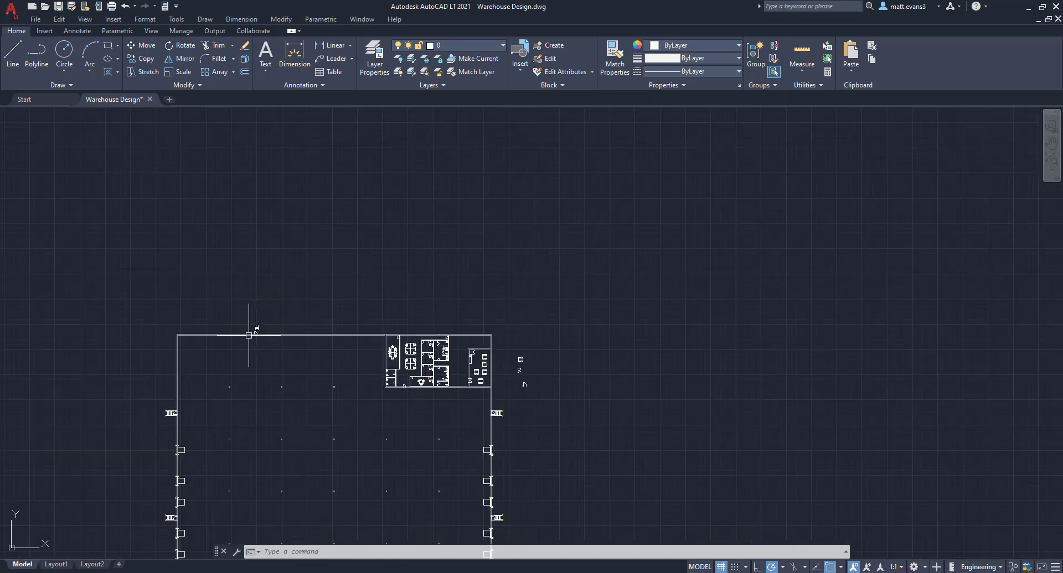
pyautogui.scroll(6, 551, 391)
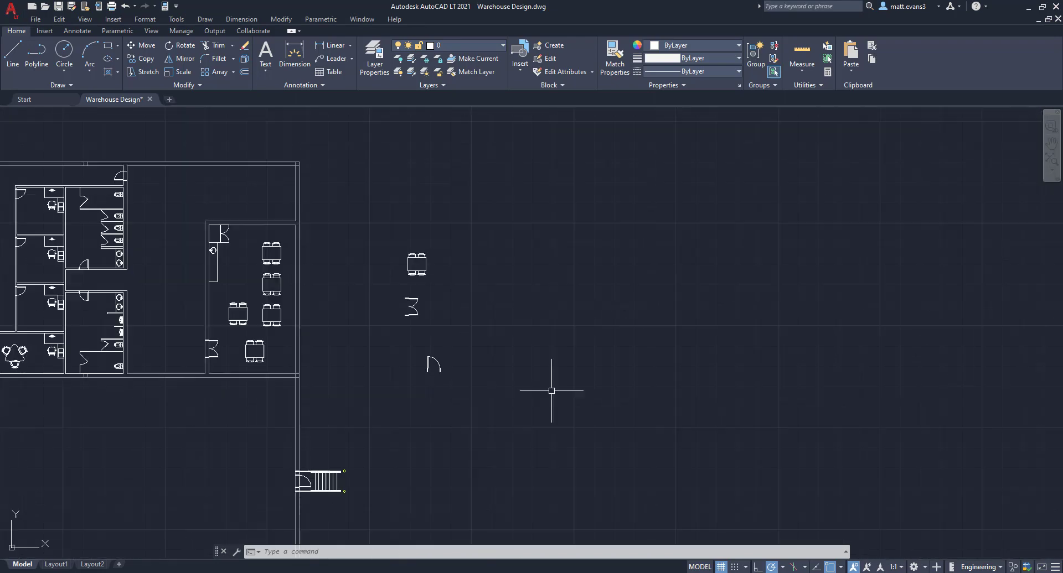
pyautogui.click(402, 346)
pyautogui.click(476, 427)
pyautogui.rightClick(426, 409)
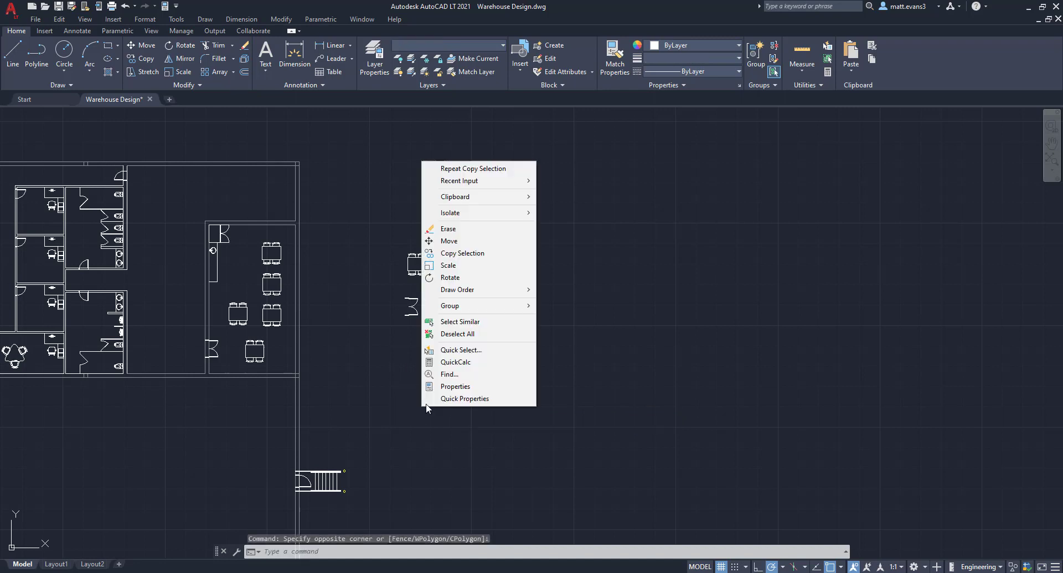
pyautogui.click(449, 277)
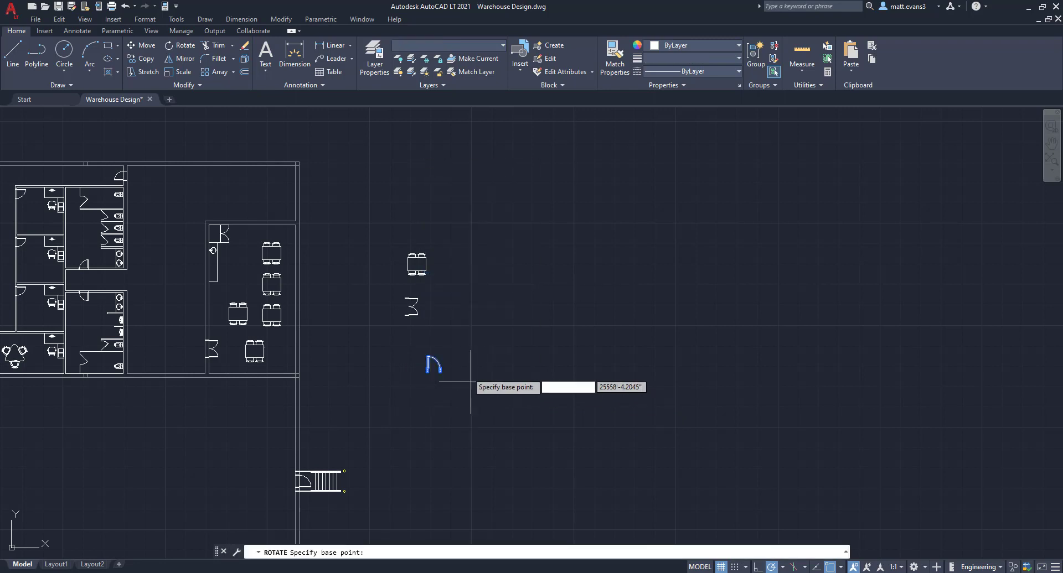
pyautogui.click(470, 381)
pyautogui.click(468, 399)
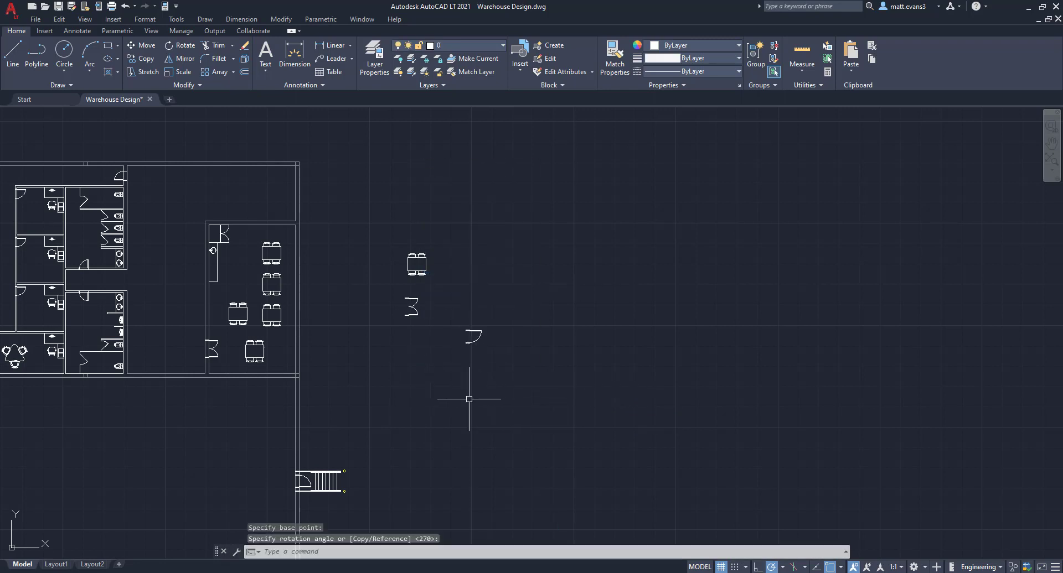
# Copy the rotated single door by its lower jamb onto the room's right exterior wall, just above the lower corner, swinging outward.
pyautogui.click(453, 321)
pyautogui.click(529, 394)
pyautogui.scroll(6, 447, 342)
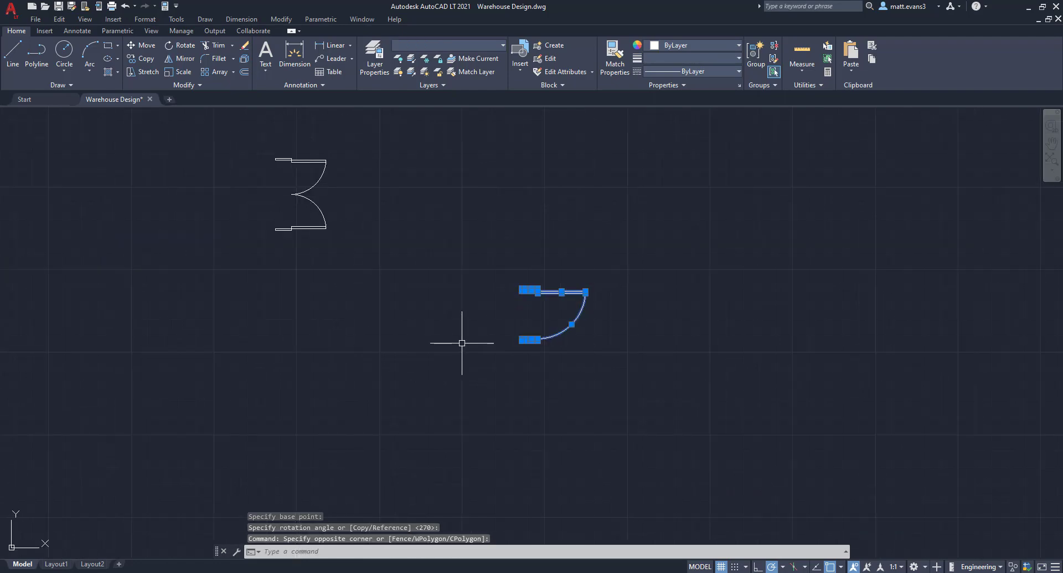
pyautogui.rightClick(480, 340)
pyautogui.click(520, 186)
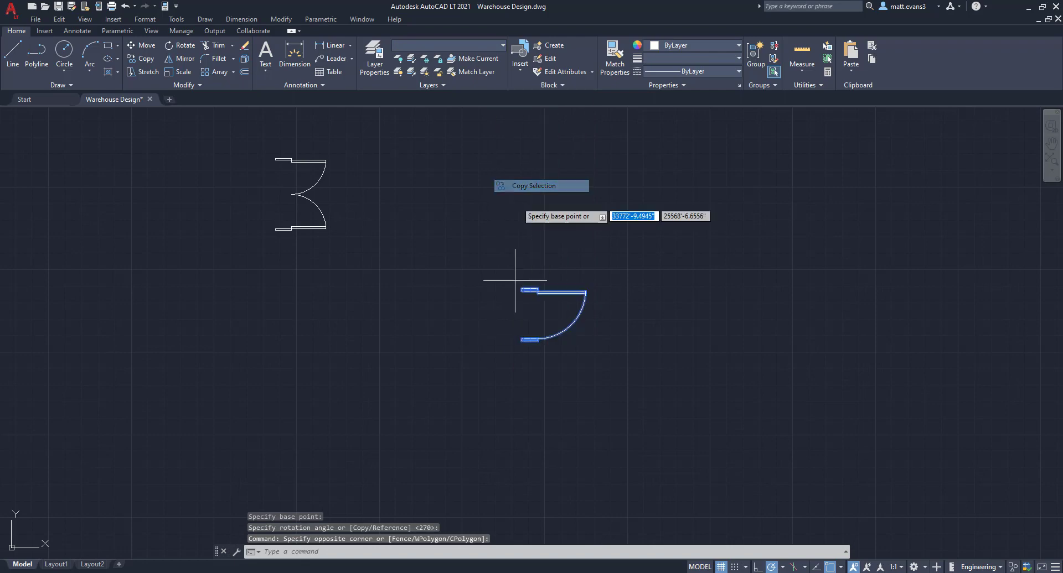
pyautogui.click(534, 341)
pyautogui.scroll(-7, 334, 389)
pyautogui.scroll(7, 285, 380)
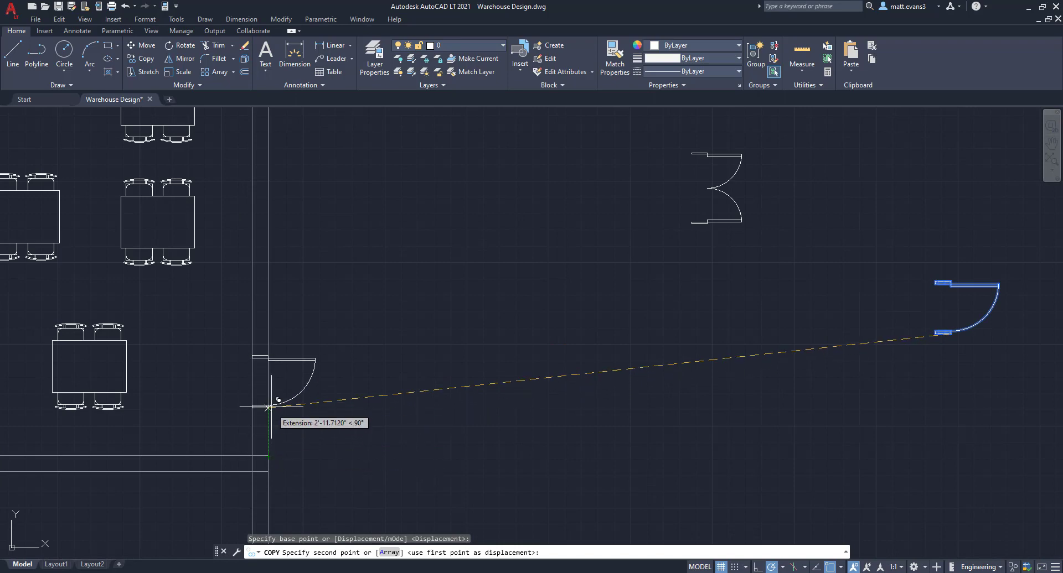
pyautogui.click(269, 399)
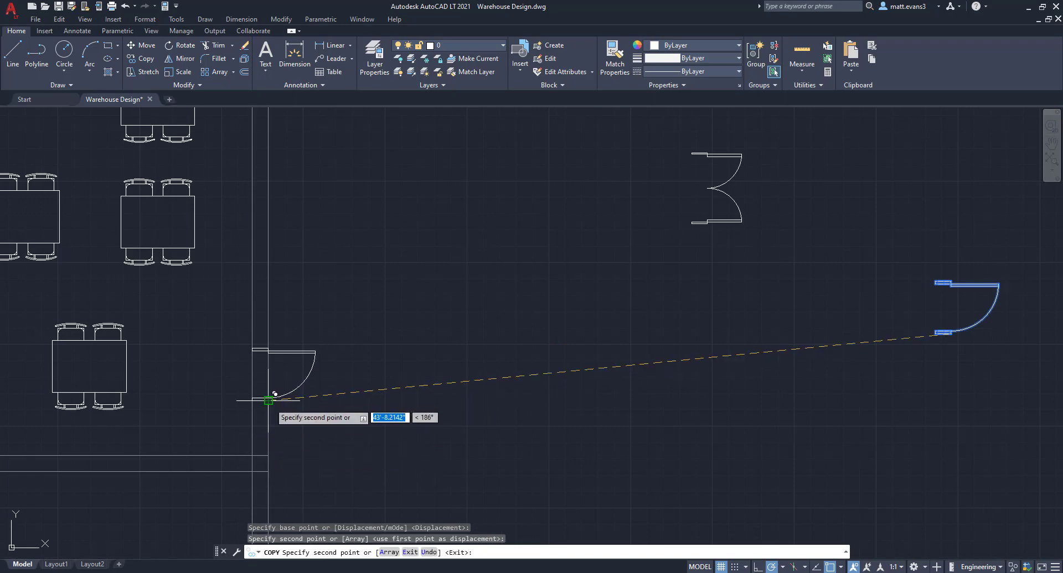
pyautogui.press('Escape')
# Delete the loose four-chair table and the loose single door outside the building.
pyautogui.scroll(-4, 430, 390)
pyautogui.click(505, 208)
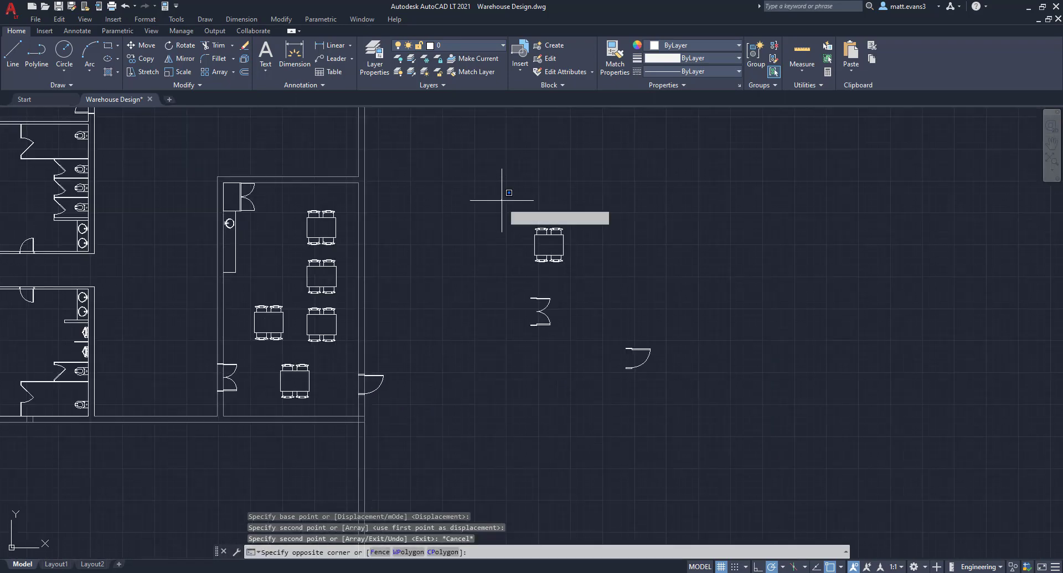
pyautogui.click(605, 282)
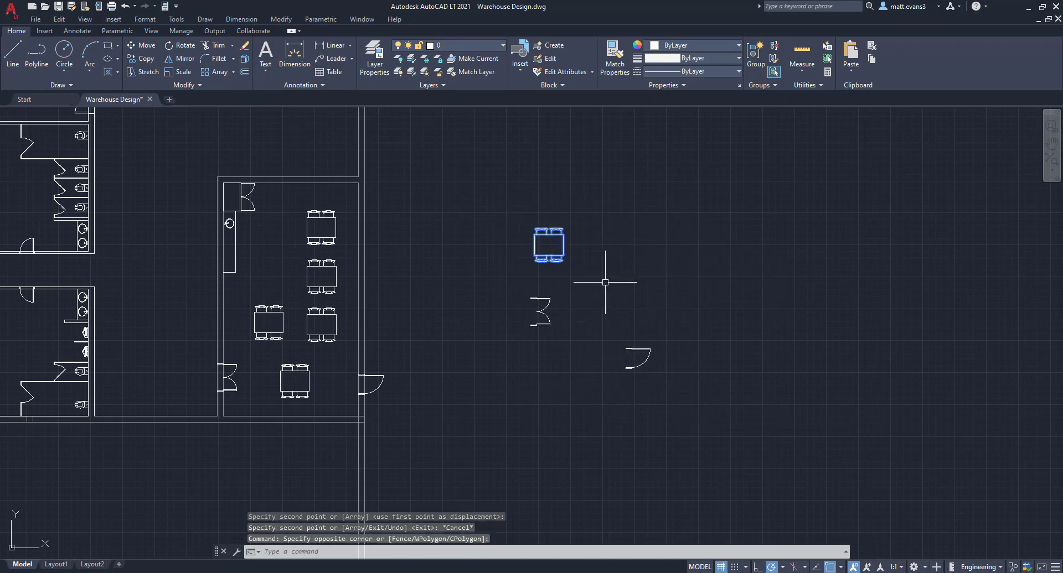
pyautogui.press('Delete')
pyautogui.click(611, 333)
pyautogui.click(673, 403)
pyautogui.press('Delete')
# Move the remaining loose double door to the empty area above the building's upper wall, near its right end.
pyautogui.click(593, 357)
pyautogui.click(503, 268)
pyautogui.rightClick(503, 268)
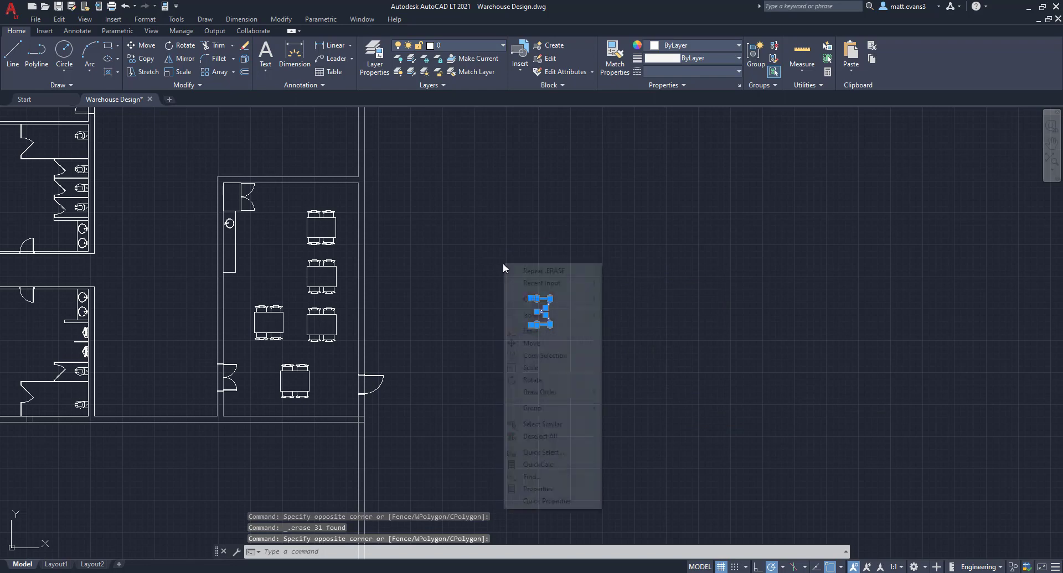
pyautogui.click(539, 343)
pyautogui.click(541, 313)
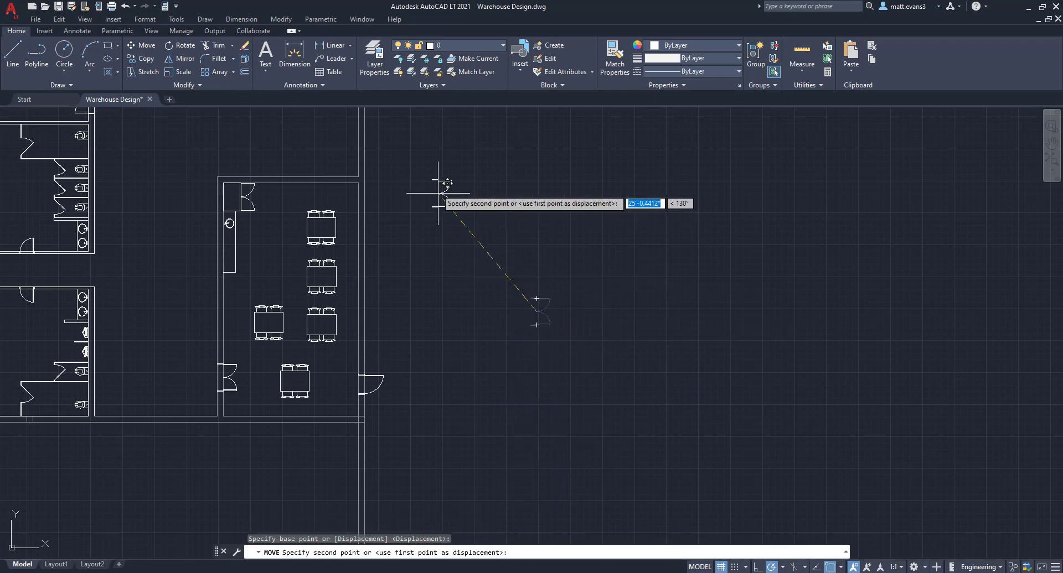
pyautogui.scroll(-3, 404, 172)
pyautogui.click(372, 189)
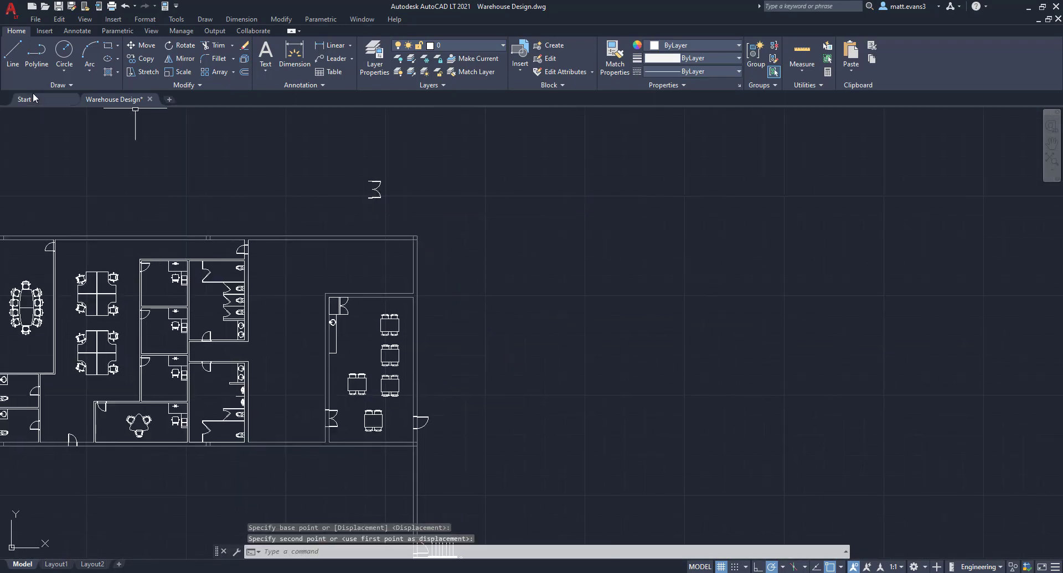
# Draw a 20' by 20' outdoor area outline from the break room's lower exterior wall corner, extending right, up and back to the wall.
pyautogui.click(13, 53)
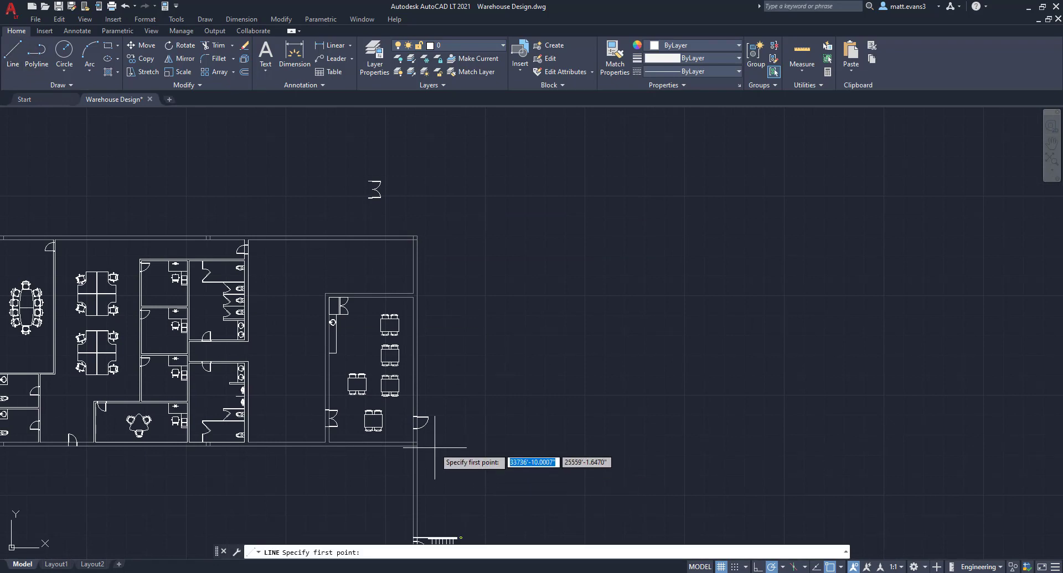
pyautogui.scroll(4, 439, 437)
pyautogui.click(385, 435)
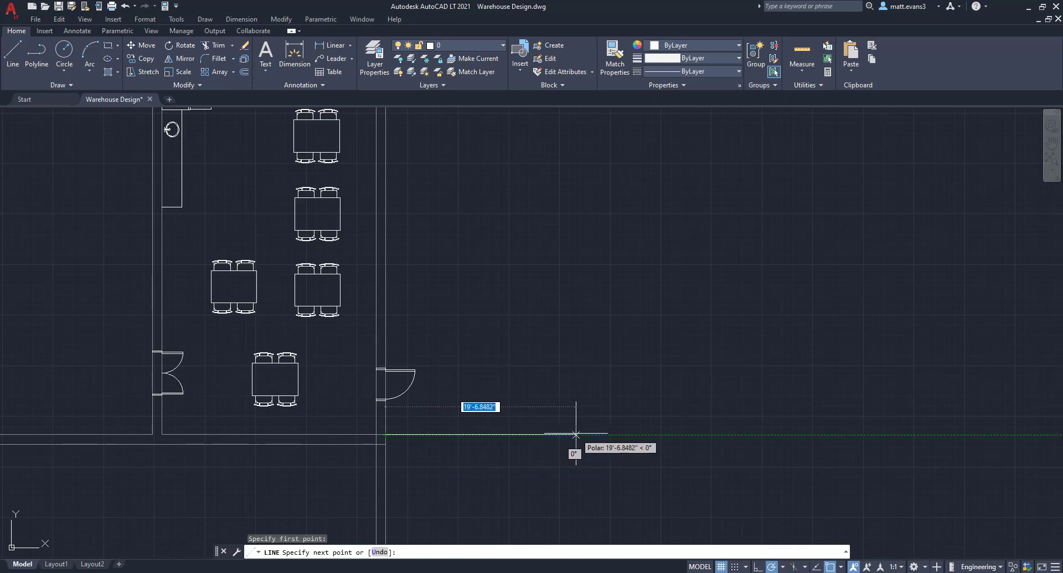
pyautogui.write('20')
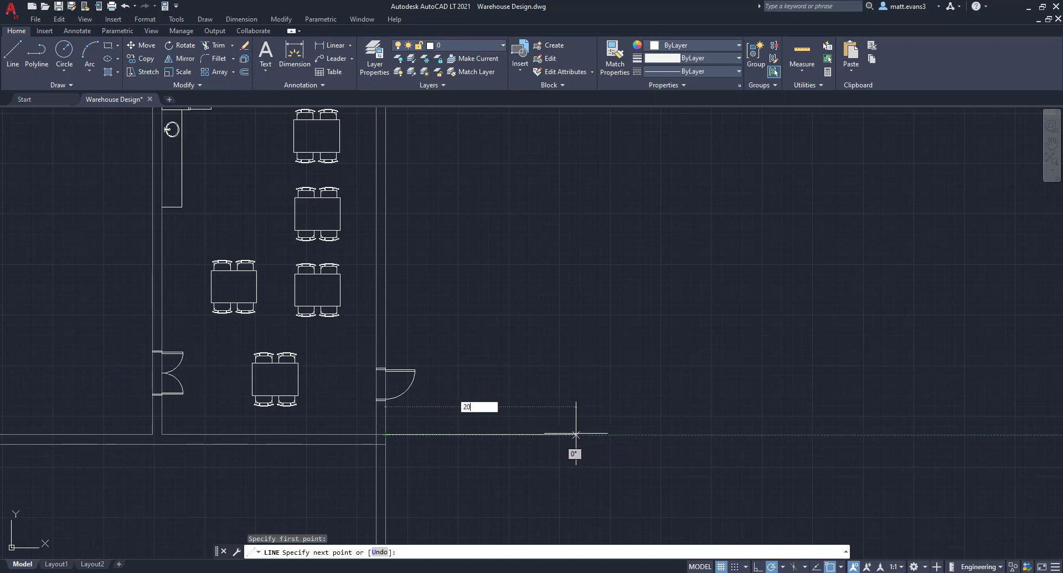
pyautogui.write("'")
pyautogui.press('Return')
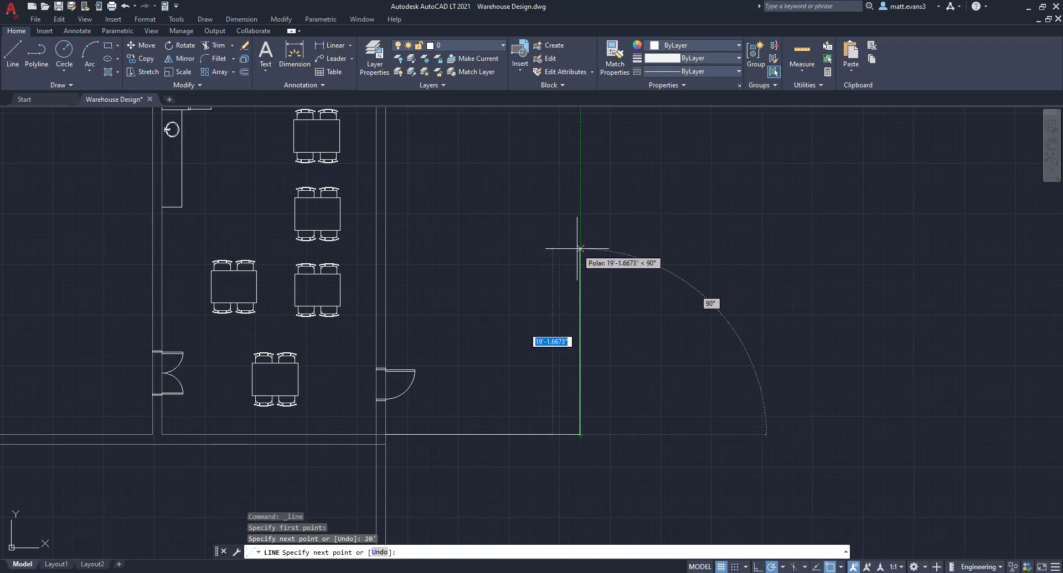
pyautogui.write('20')
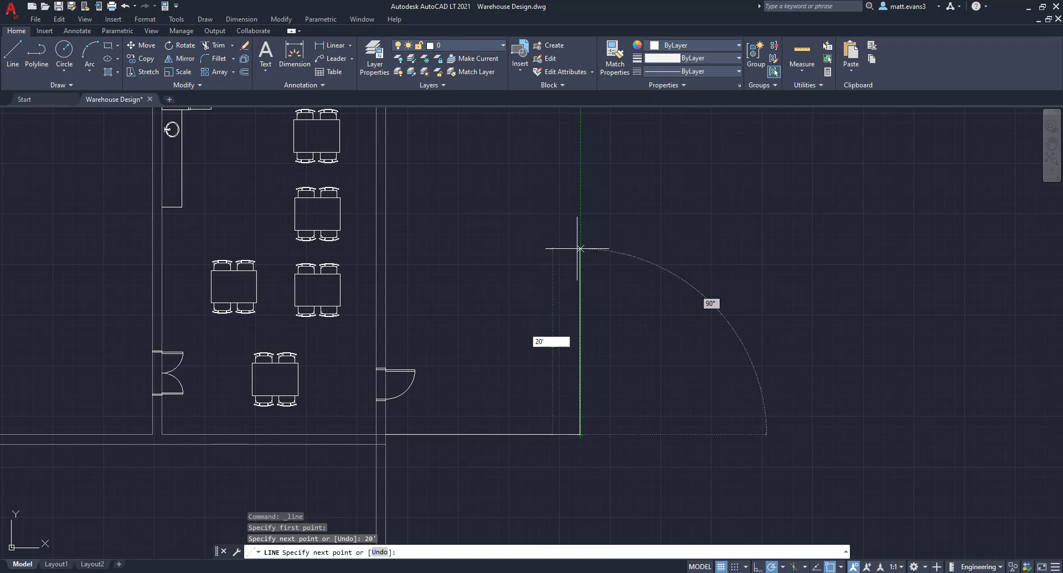
pyautogui.press('Return')
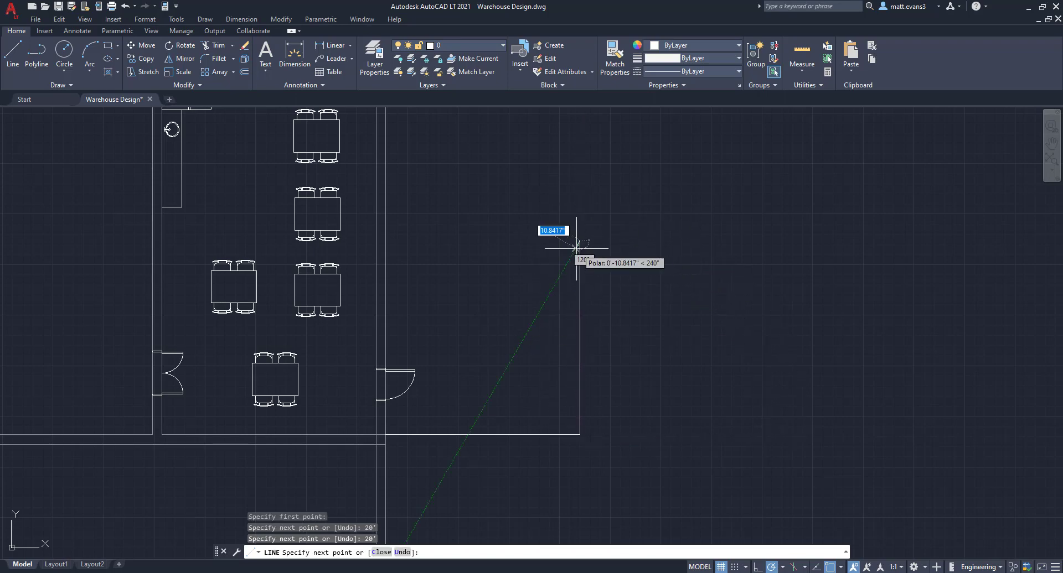
pyautogui.click(384, 240)
pyautogui.press('Escape')
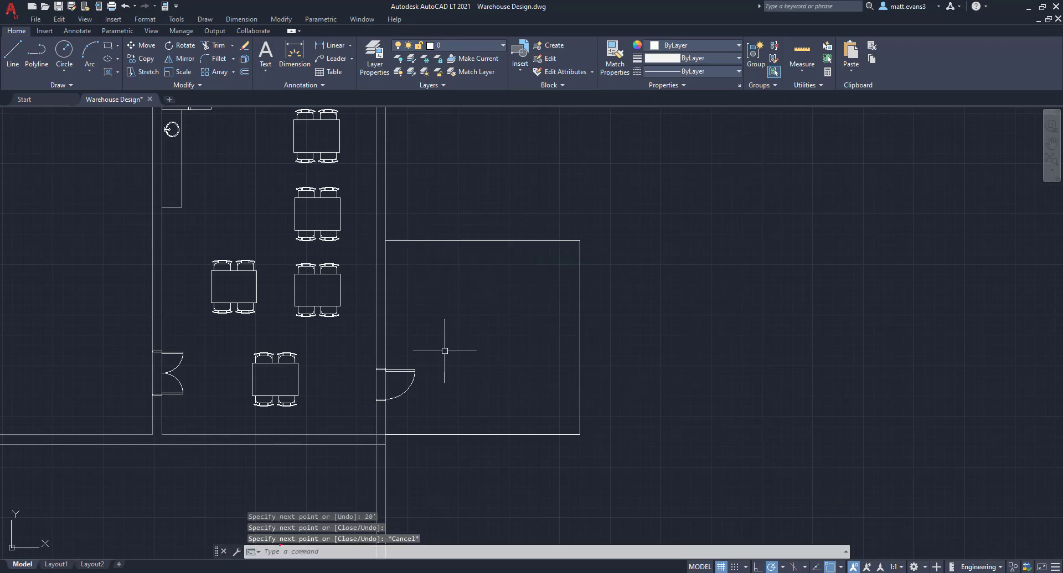
# Copy the break room's lowest four-chair table three times into the outdoor area and once into the gap above the left inside table.
pyautogui.click(234, 344)
pyautogui.click(356, 448)
pyautogui.rightClick(325, 386)
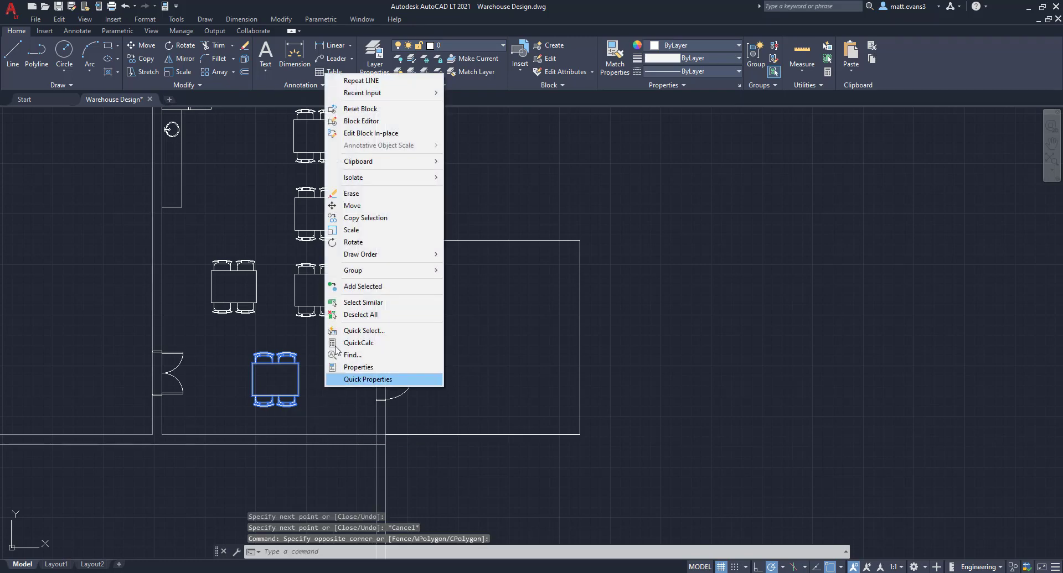
pyautogui.click(359, 218)
pyautogui.click(271, 384)
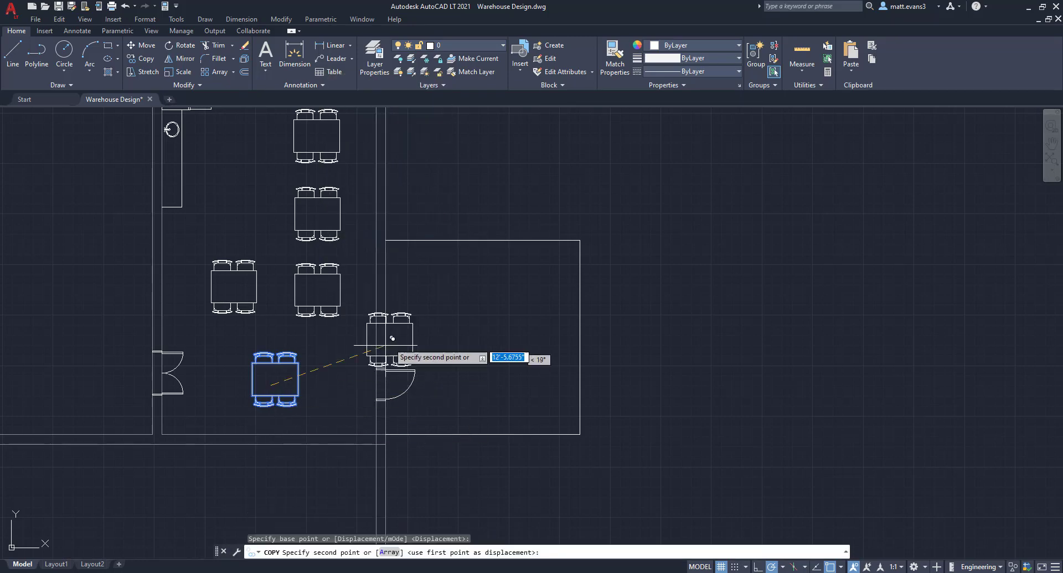
pyautogui.click(436, 291)
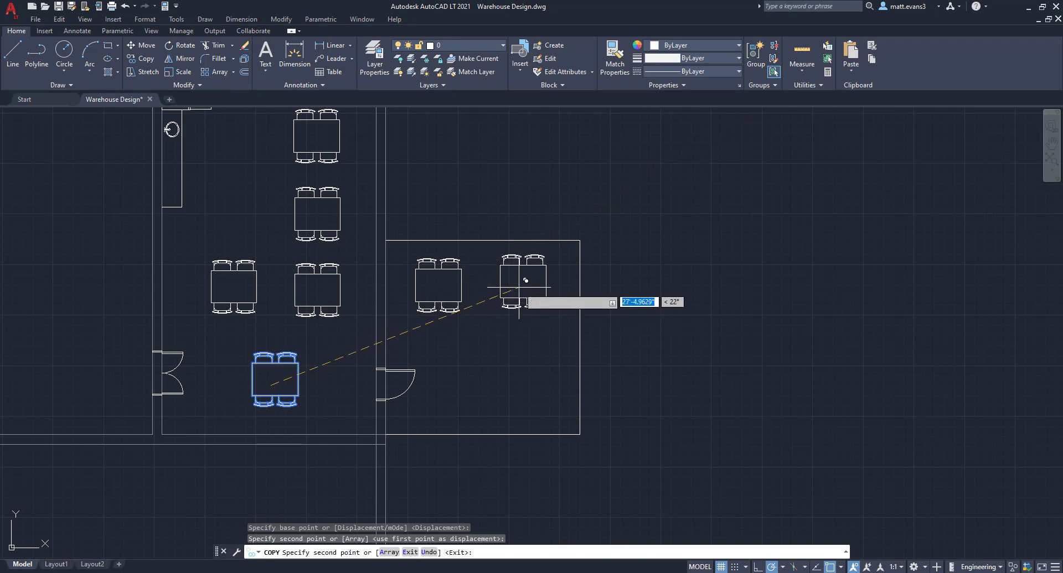
pyautogui.click(517, 290)
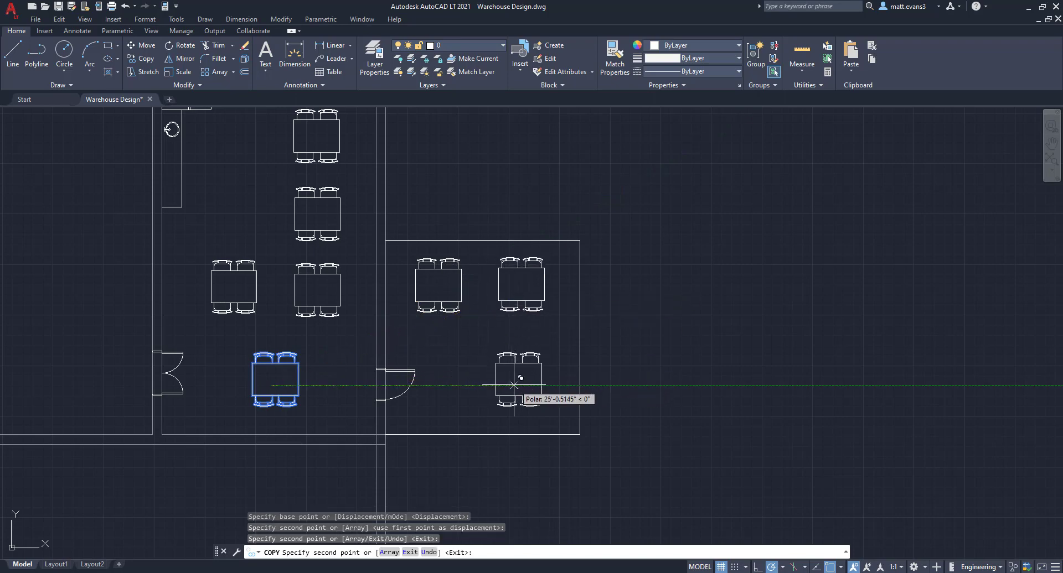
pyautogui.click(512, 385)
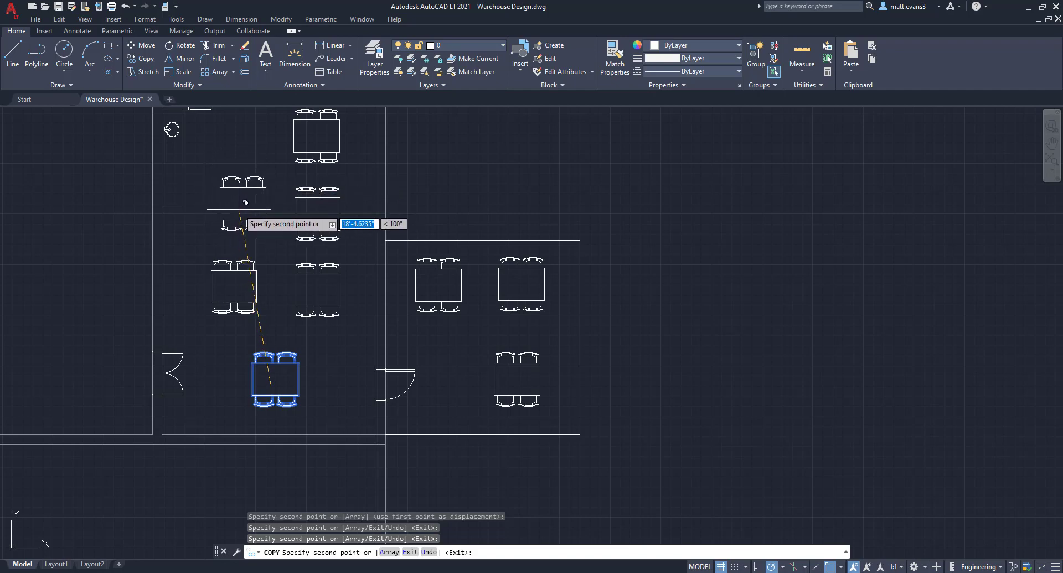
pyautogui.press('Escape')
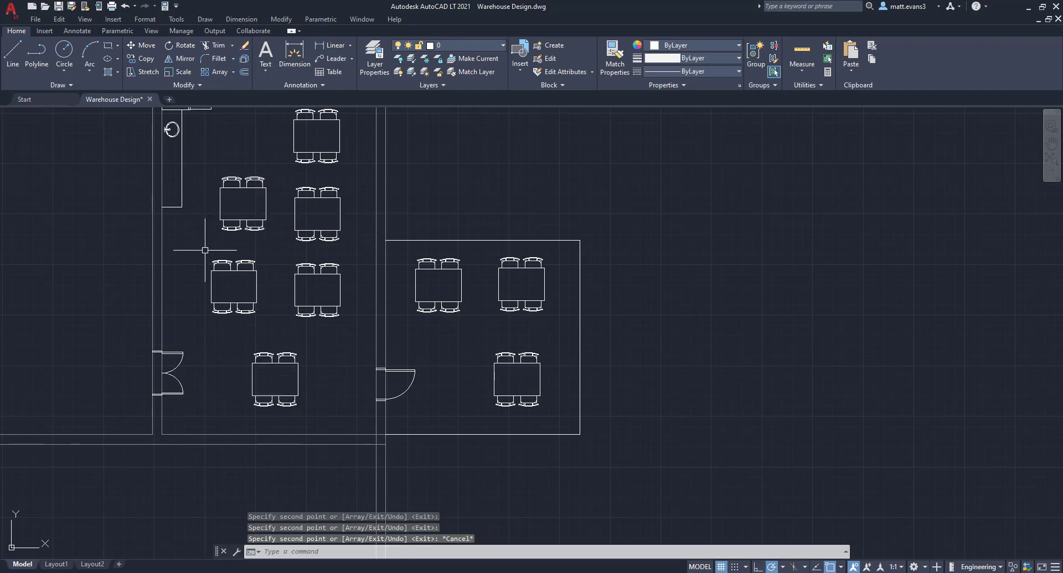
# Move the break room's lower left four-chair table slightly right and down, directly beneath the newly copied table.
pyautogui.click(198, 246)
pyautogui.click(296, 337)
pyautogui.rightClick(275, 303)
pyautogui.click(303, 394)
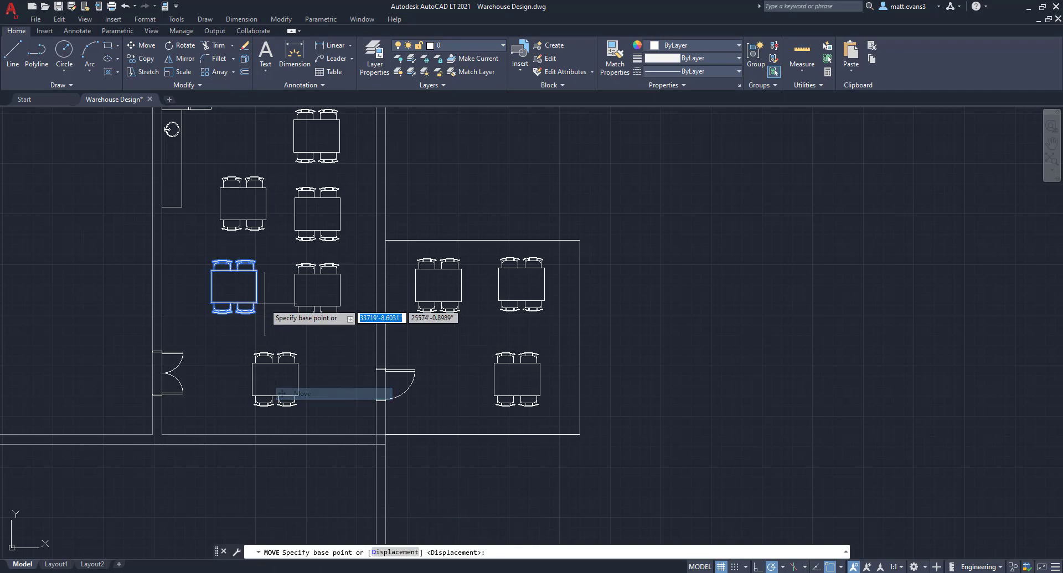
pyautogui.click(263, 271)
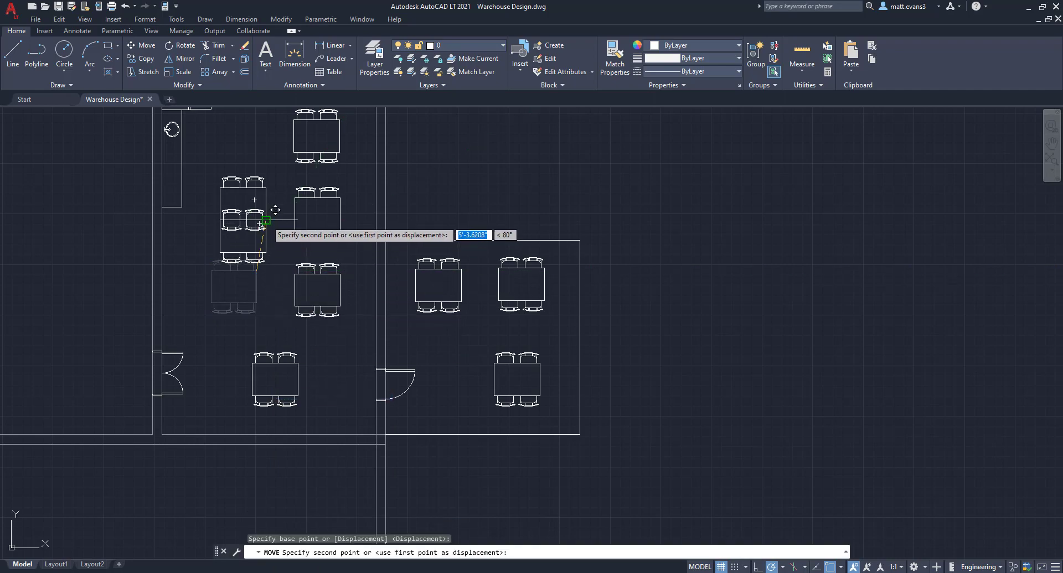
pyautogui.click(263, 275)
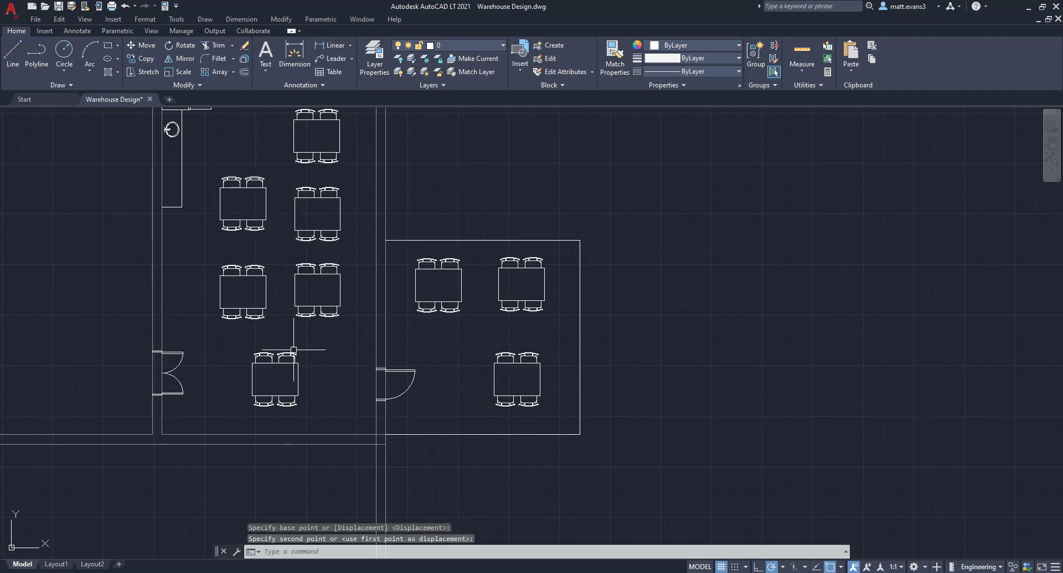
# Draw a vertical centre line from the midpoint of the small entry room's lower wall up past the building's upper exterior wall.
pyautogui.scroll(-4, 293, 350)
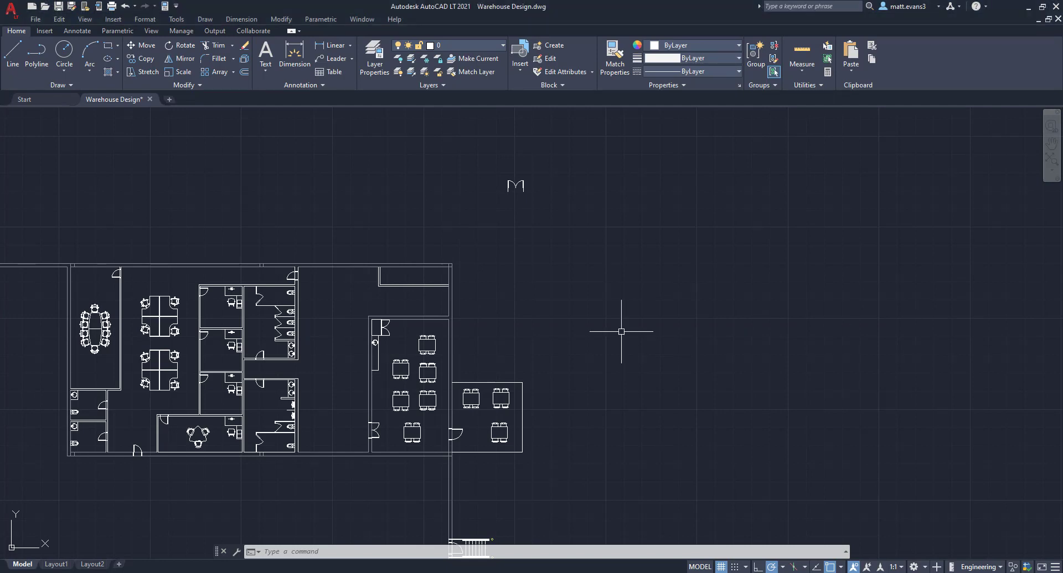
pyautogui.scroll(4, 447, 281)
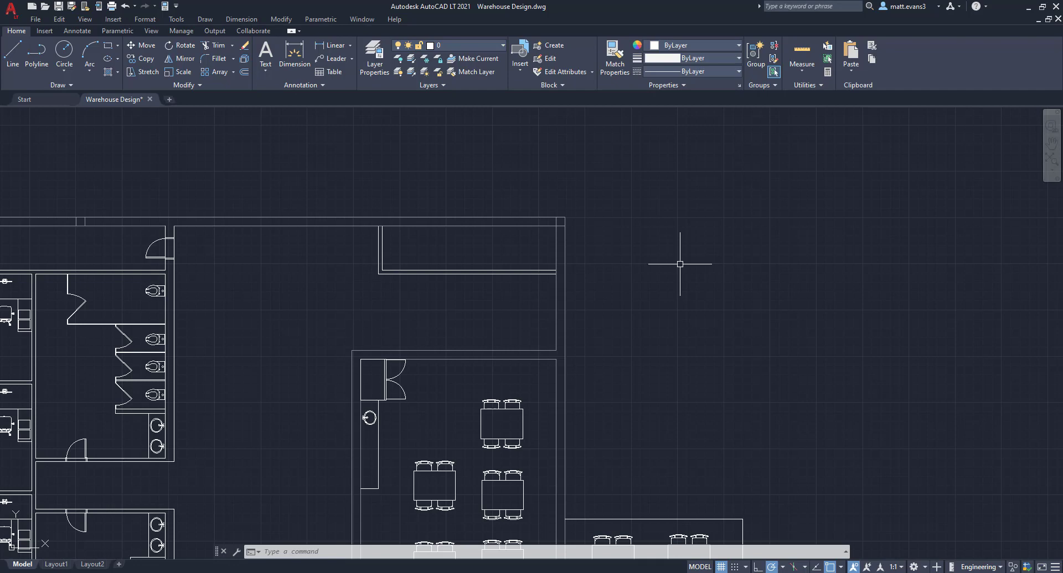
pyautogui.click(12, 53)
pyautogui.click(382, 270)
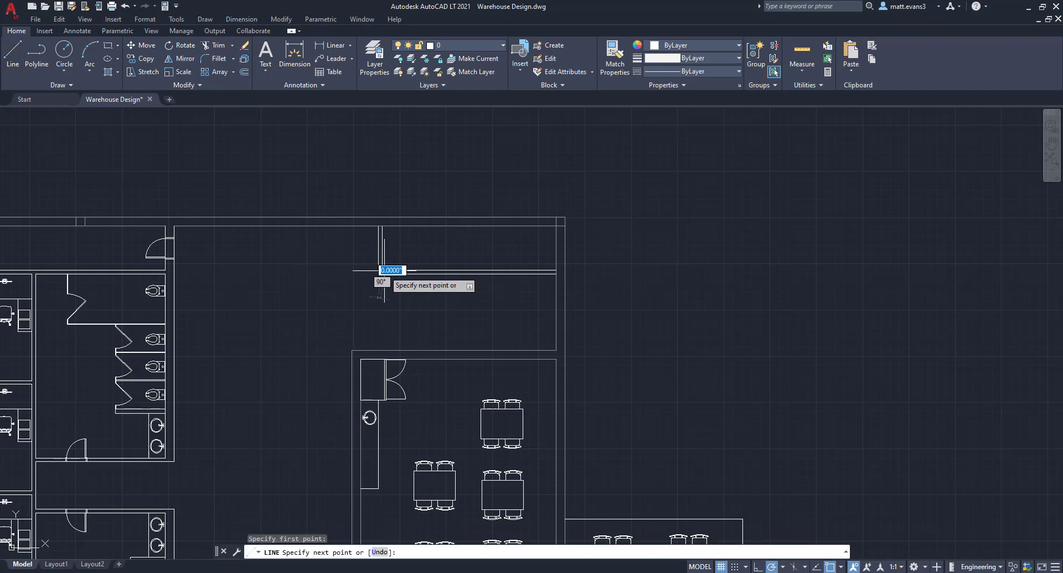
pyautogui.click(469, 270)
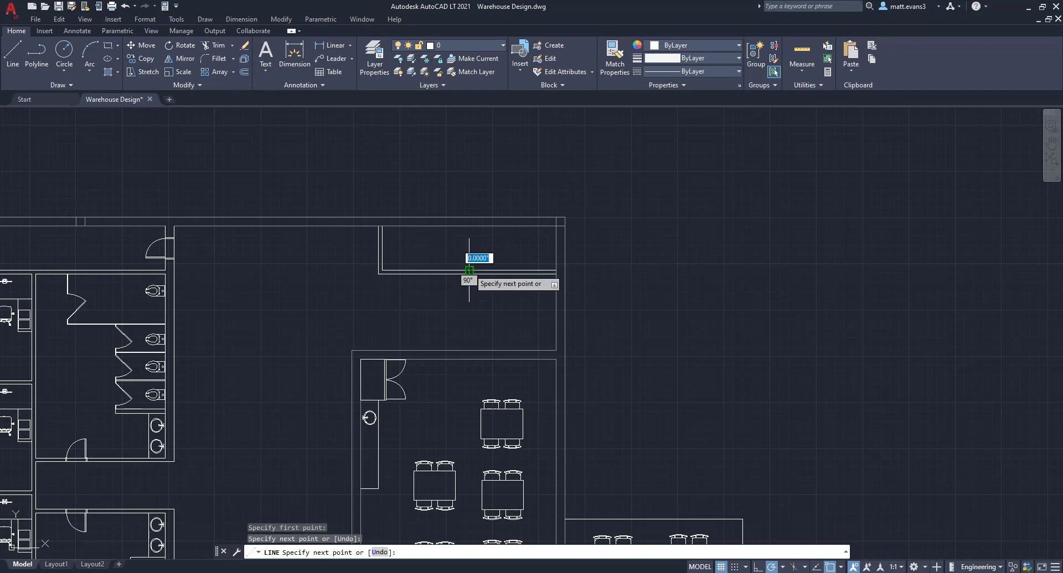
pyautogui.click(469, 182)
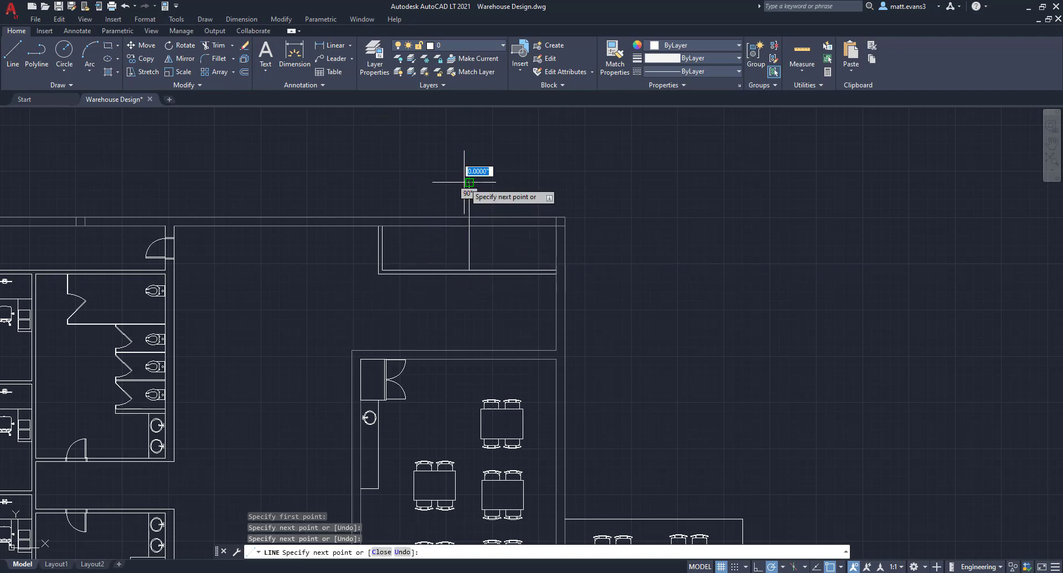
pyautogui.press('Escape')
# Copy the loose double door by its centre point to where the centre line crosses the upper exterior wall's outer face.
pyautogui.scroll(-3, 559, 177)
pyautogui.moveTo(572, 173)
pyautogui.mouseDown(button='middle')
pyautogui.moveTo(532, 229)
pyautogui.moveTo(505, 297)
pyautogui.mouseUp(button='middle')
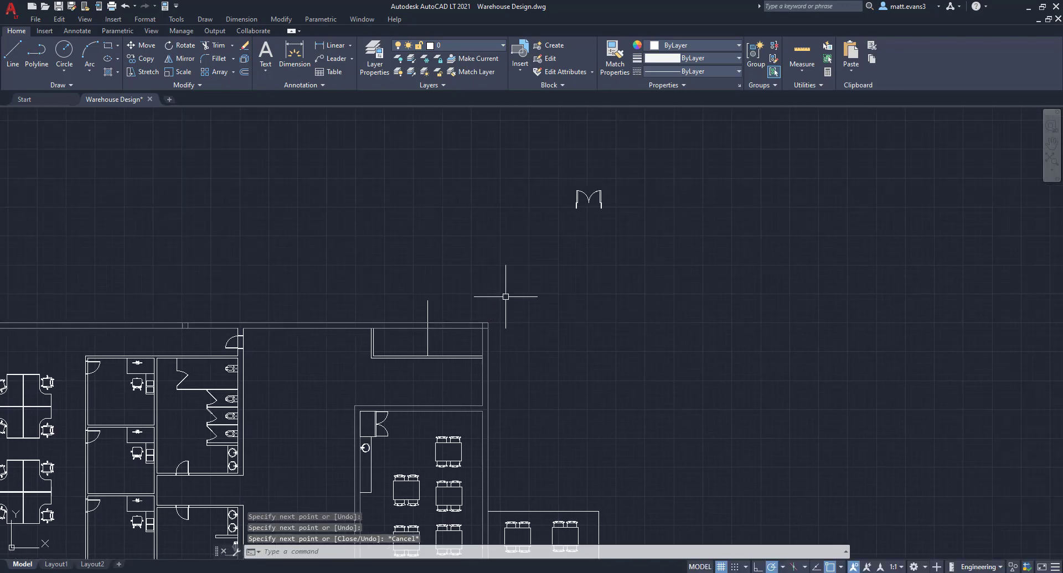
pyautogui.click(557, 171)
pyautogui.click(622, 244)
pyautogui.rightClick(577, 223)
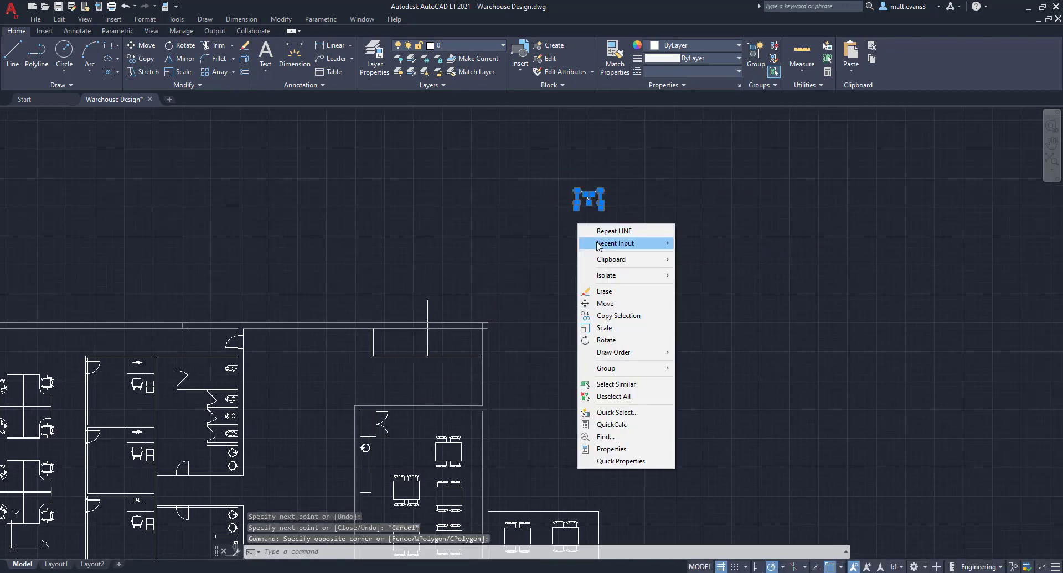
pyautogui.click(619, 318)
pyautogui.scroll(8, 579, 213)
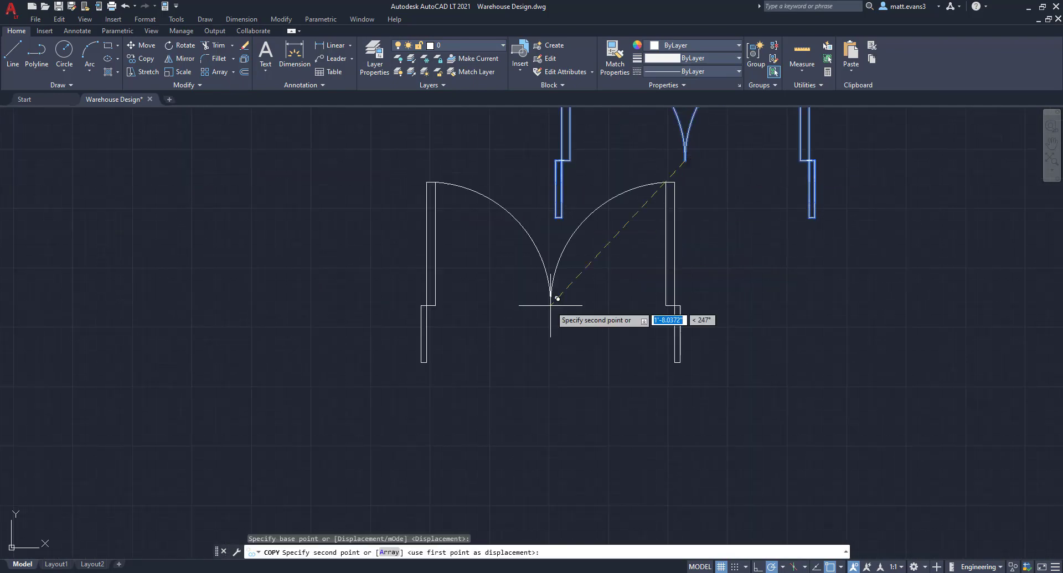
pyautogui.scroll(-3, 490, 311)
pyautogui.scroll(-2, 620, 161)
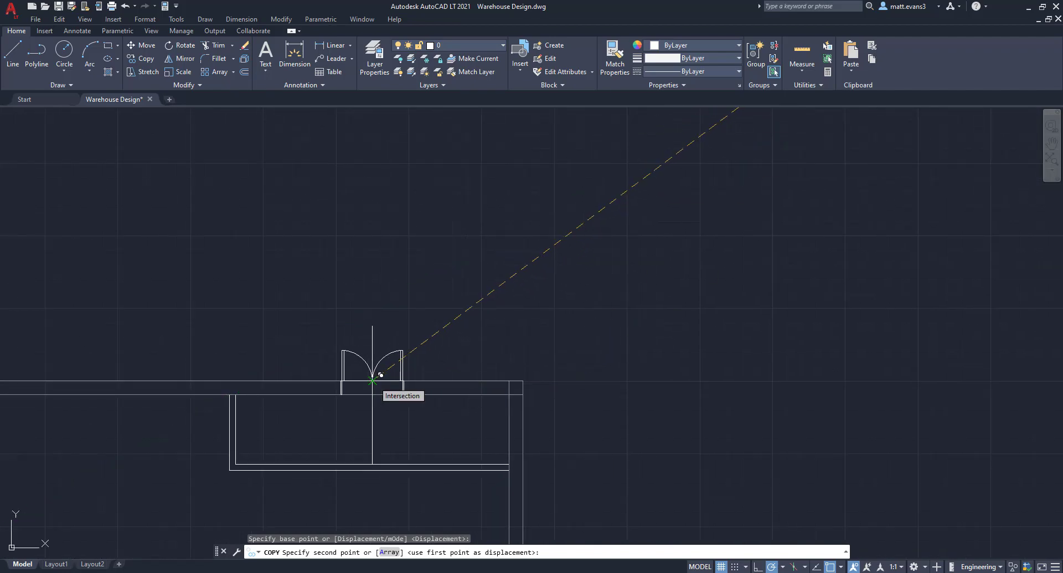
pyautogui.scroll(5, 381, 375)
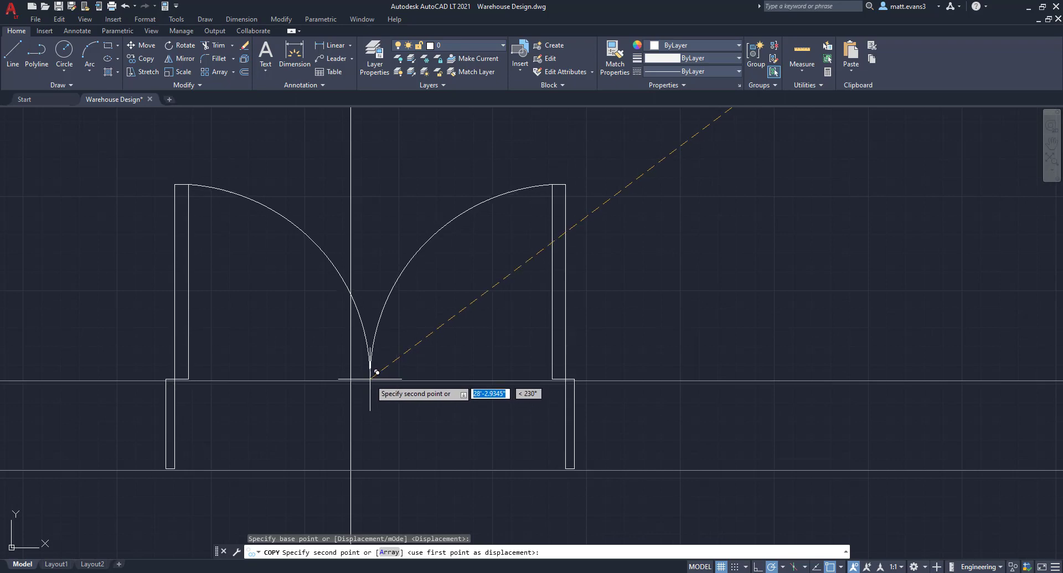
pyautogui.click(351, 381)
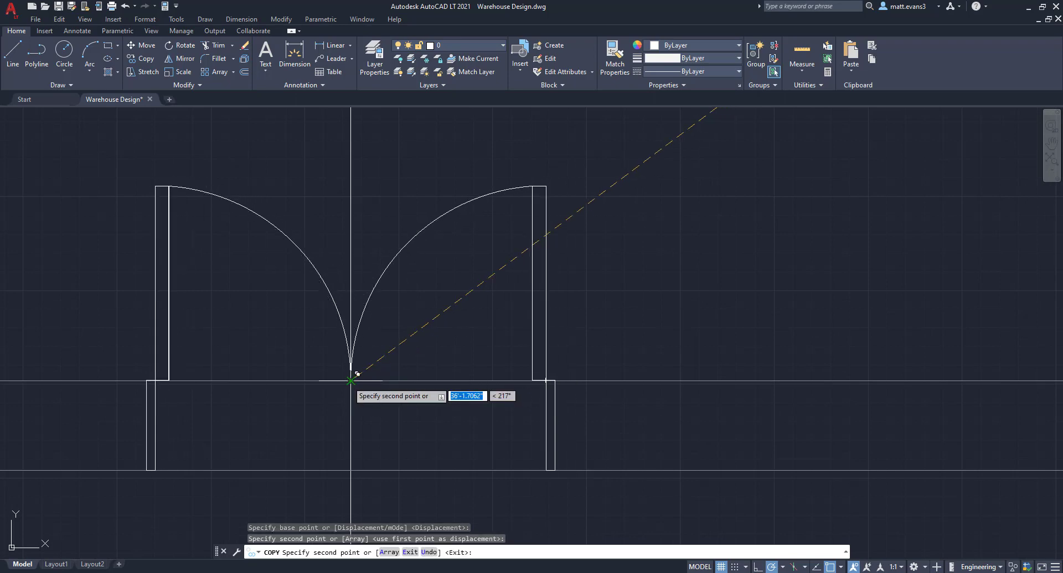
pyautogui.press('Escape')
# Copy the loose double door by its centre point to the centre line's lower end on the entry room's lower wall.
pyautogui.scroll(-4, 518, 374)
pyautogui.scroll(-4, 518, 374)
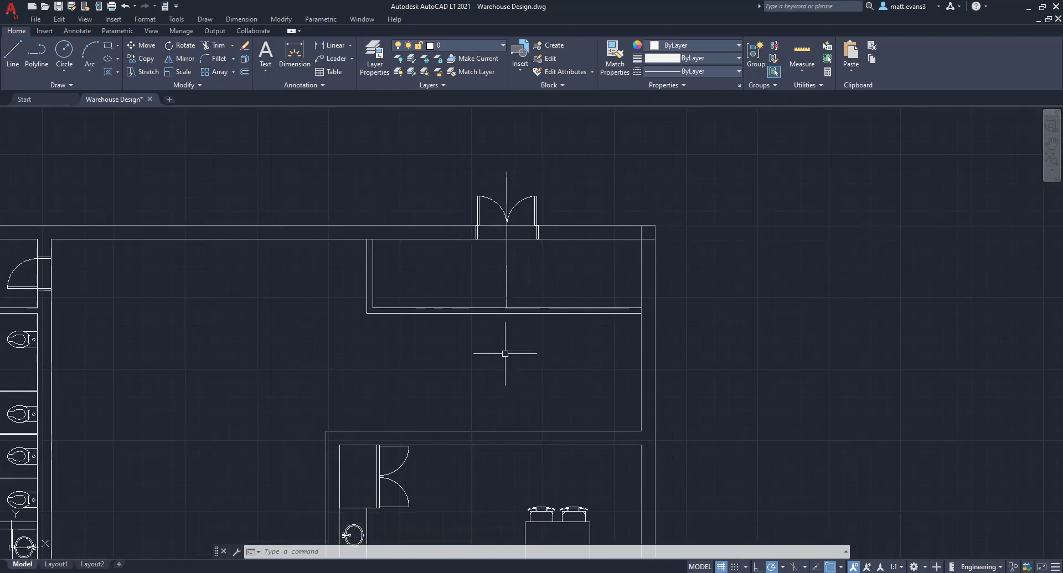
pyautogui.scroll(-3, 635, 155)
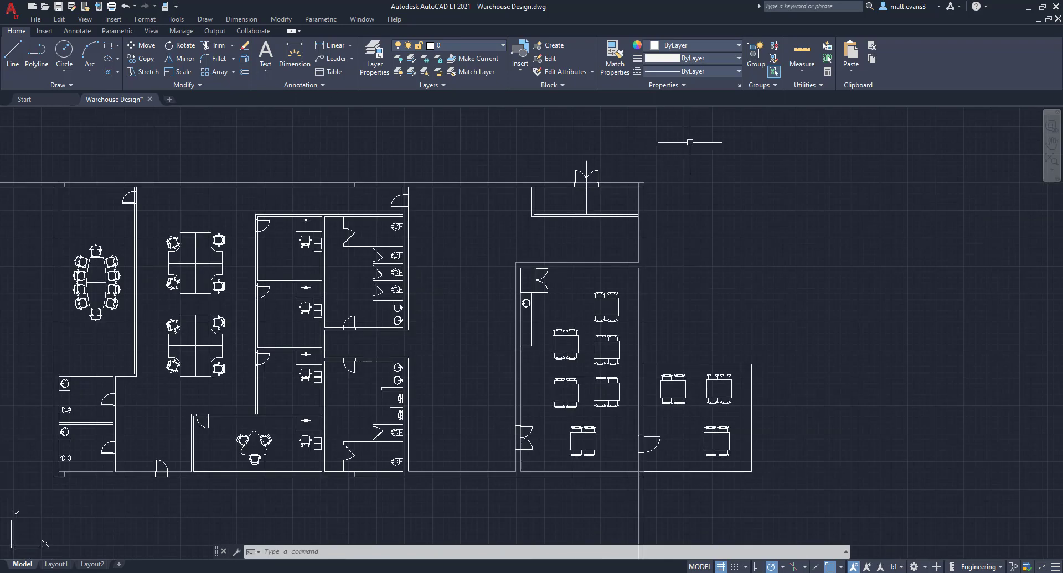
pyautogui.scroll(3, 636, 202)
pyautogui.click(579, 205)
pyautogui.click(451, 162)
pyautogui.rightClick(452, 163)
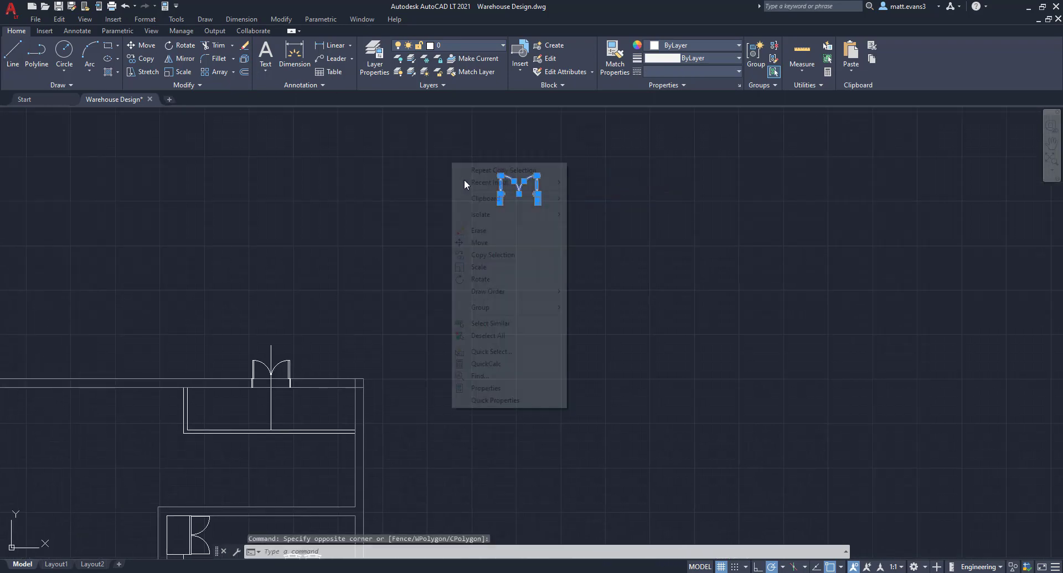
pyautogui.click(487, 254)
pyautogui.click(493, 237)
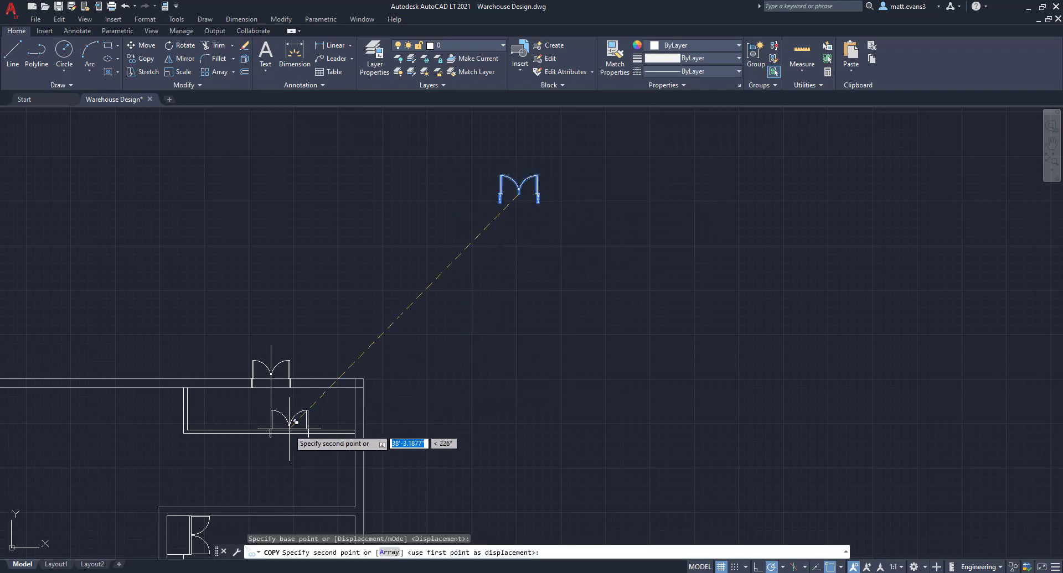
pyautogui.click(277, 425)
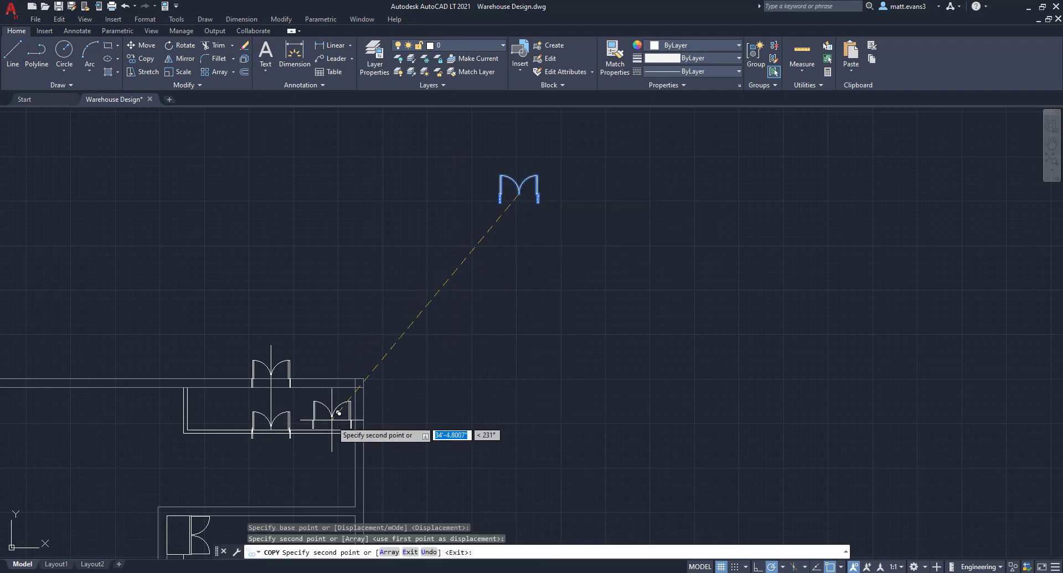
pyautogui.press('Escape')
# Trim the lower double door's jamb ends that project below the entry room's lower wall, flush with the wall face.
pyautogui.scroll(8, 244, 421)
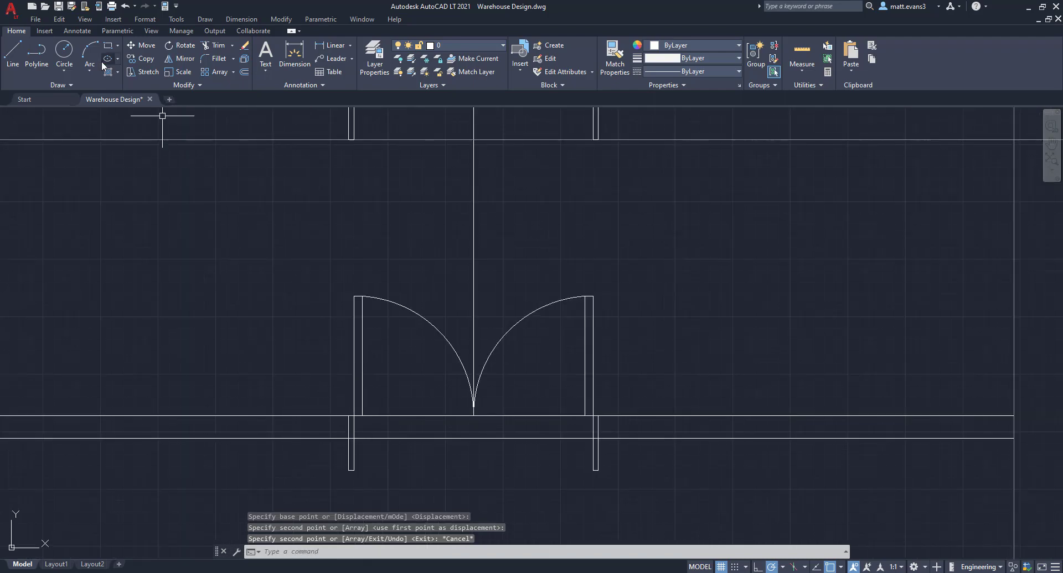
pyautogui.click(220, 53)
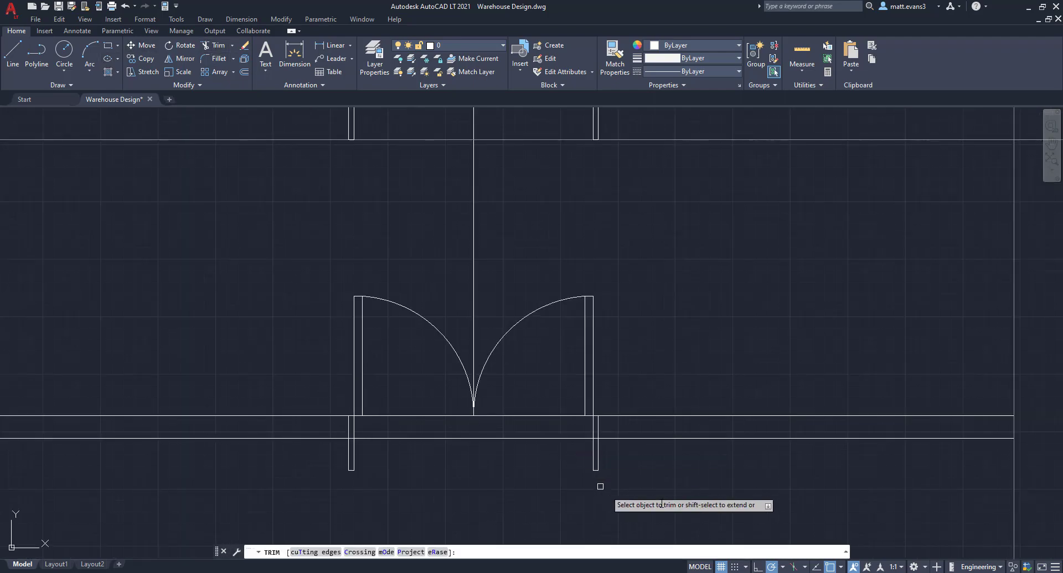
pyautogui.click(644, 458)
pyautogui.press('Return')
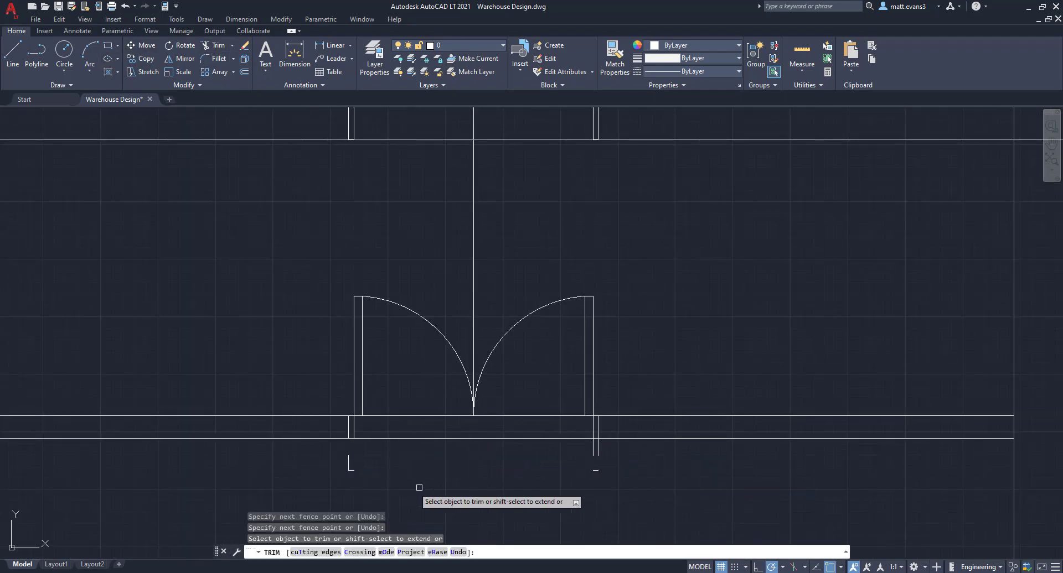
pyautogui.click(594, 449)
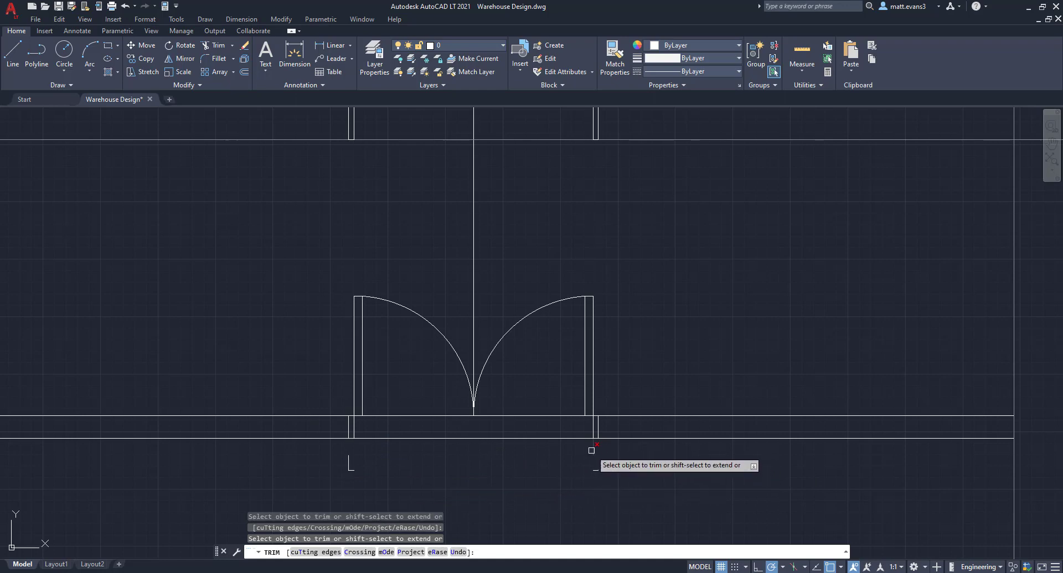
pyautogui.click(352, 469)
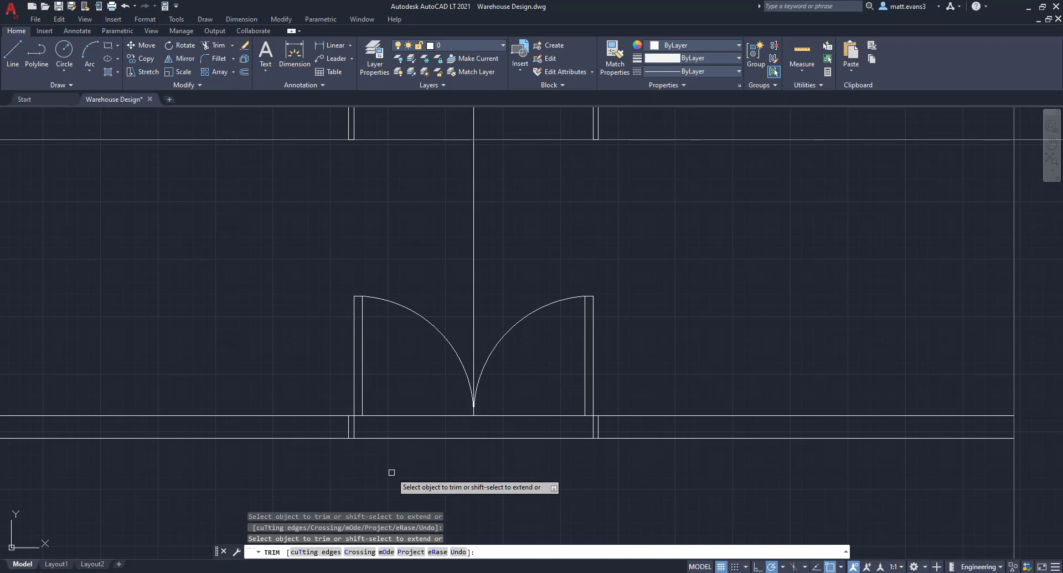
pyautogui.press('Escape')
# Erase the vertical centre line running between the two double doors of the entry room.
pyautogui.click(474, 260)
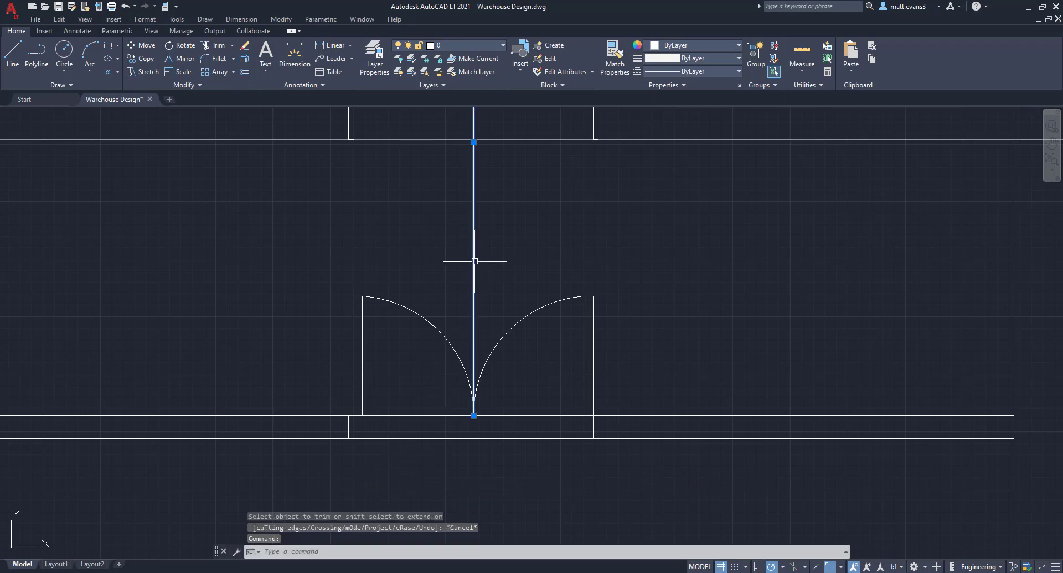
pyautogui.press('Delete')
pyautogui.scroll(-3, 474, 261)
pyautogui.scroll(-2, 475, 261)
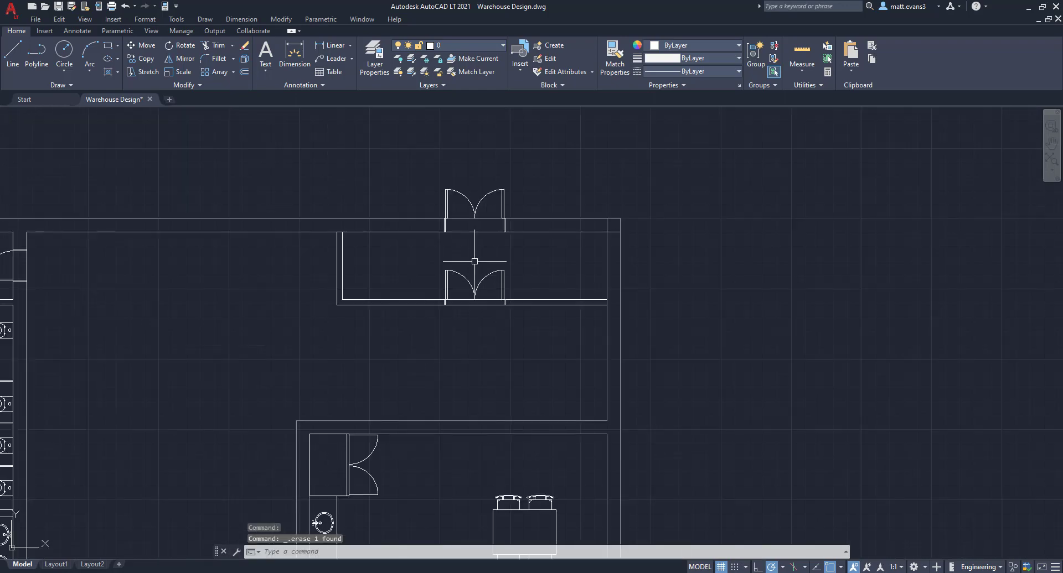
pyautogui.scroll(-2, 759, 304)
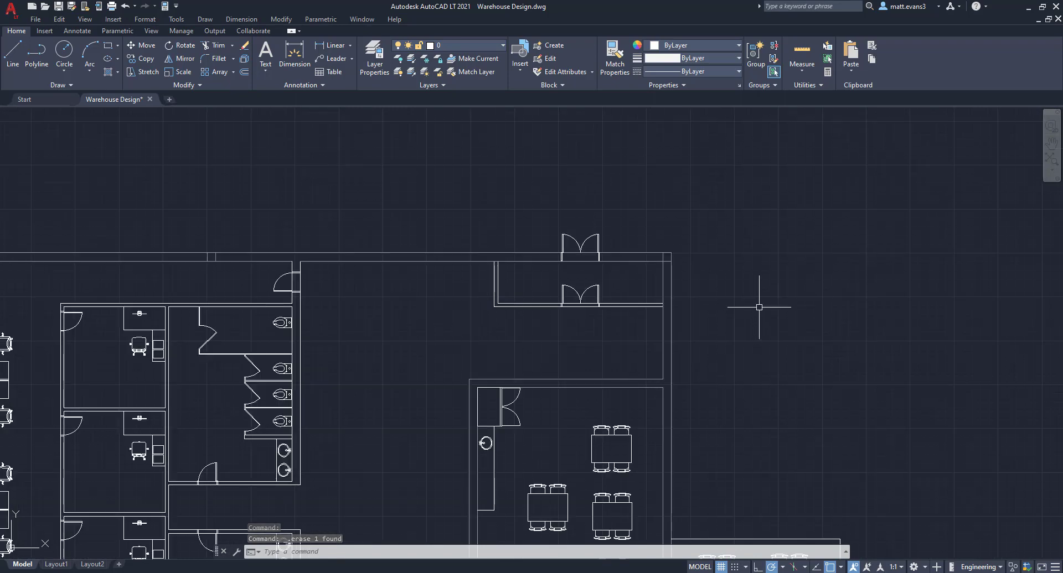
pyautogui.moveTo(758, 304)
pyautogui.mouseDown(button='middle')
pyautogui.moveTo(766, 309)
pyautogui.moveTo(700, 299)
pyautogui.mouseUp(button='middle')
pyautogui.scroll(-4, 697, 288)
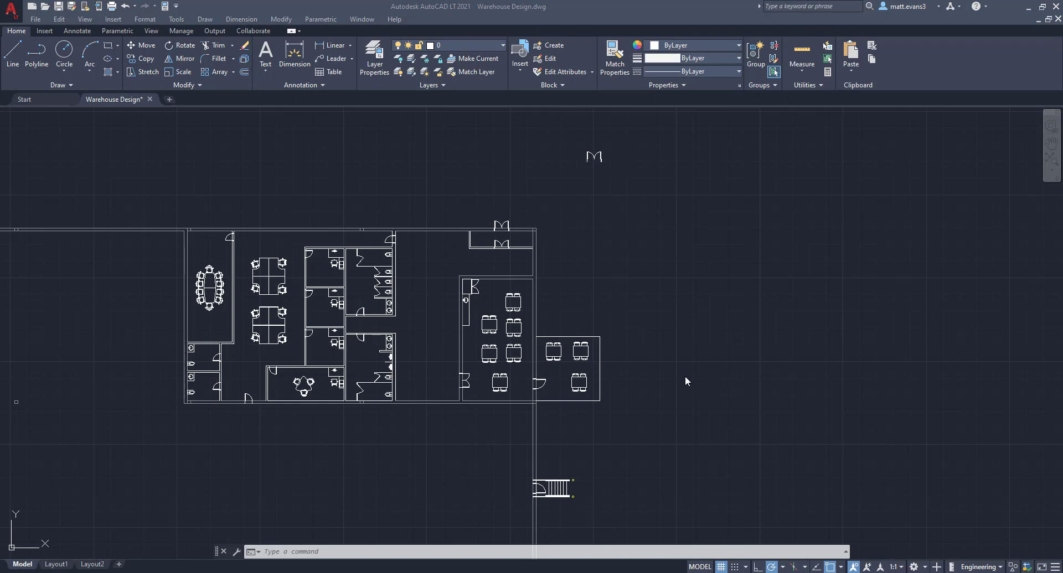
# Copy a private office's desk, chair and cabinet set to the empty area outside the building's upper right corner.
pyautogui.scroll(8, 332, 302)
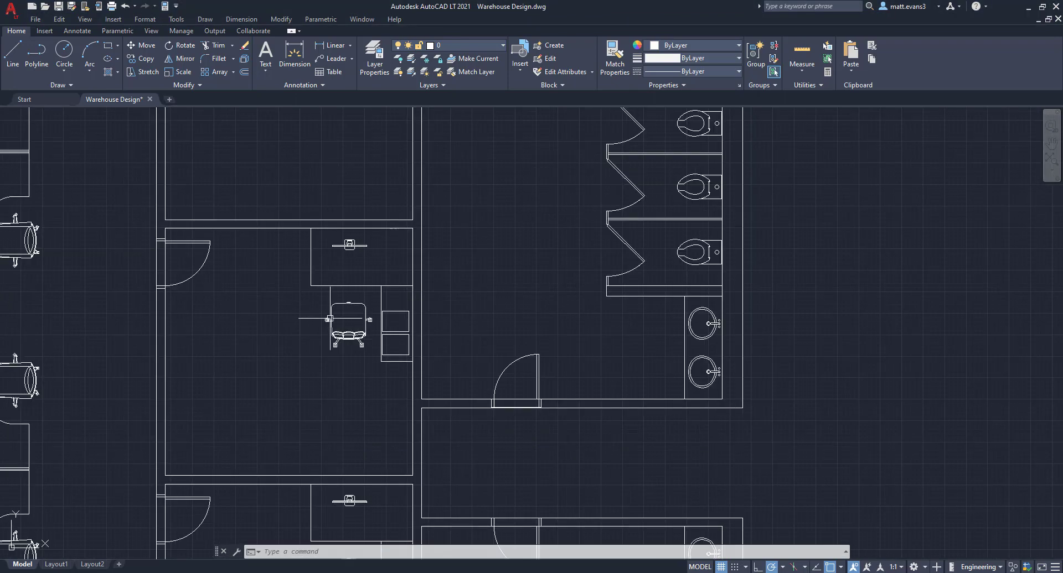
pyautogui.click(354, 330)
pyautogui.rightClick(355, 331)
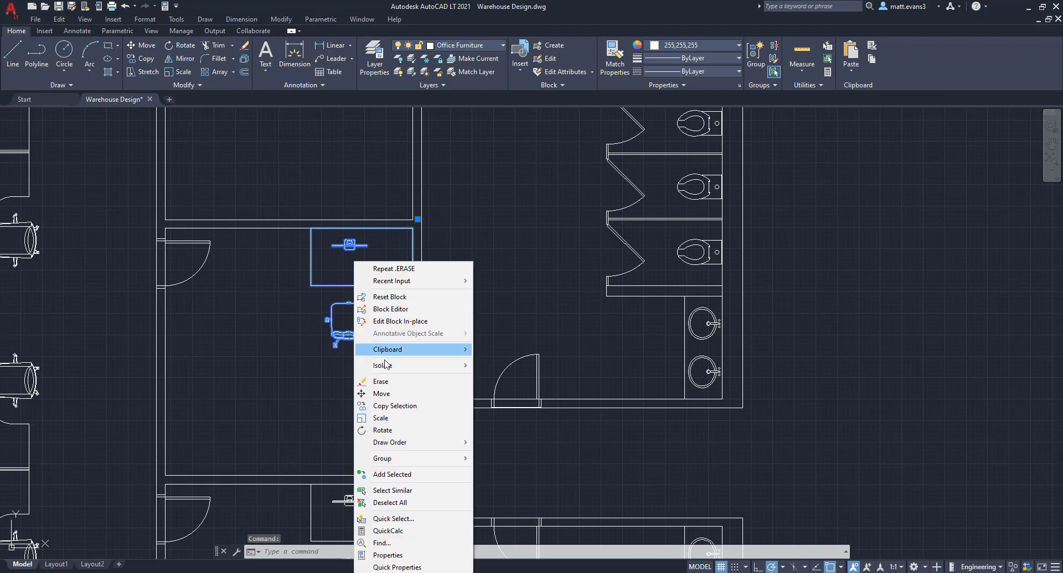
pyautogui.click(394, 406)
pyautogui.click(349, 327)
pyautogui.scroll(-8, 479, 308)
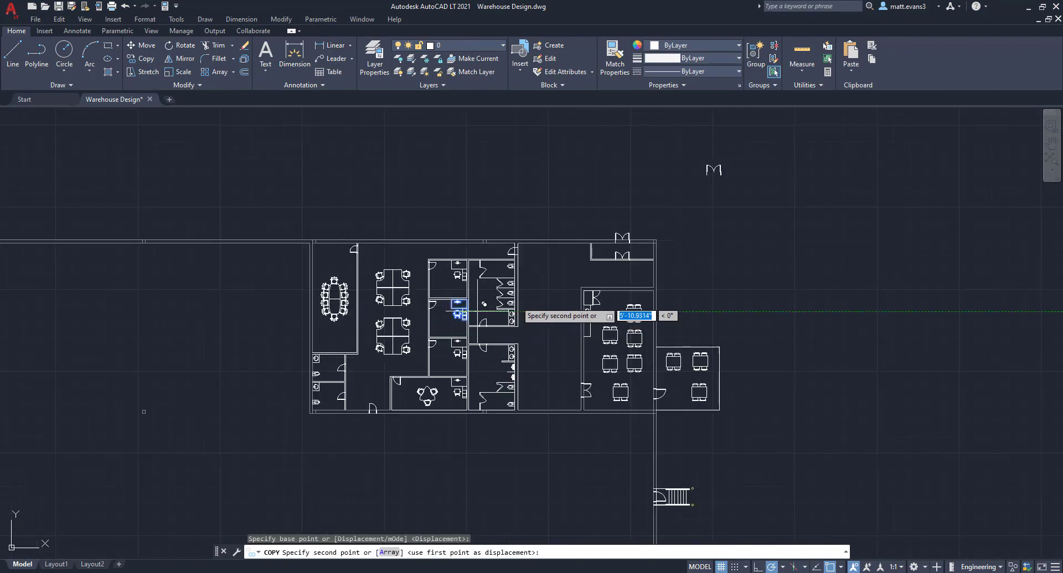
pyautogui.click(736, 275)
pyautogui.press('Escape')
# Explode the copied office desk set and erase its side cabinet, keeping the desk, computer and chair.
pyautogui.scroll(7, 742, 277)
pyautogui.click(782, 327)
pyautogui.click(663, 183)
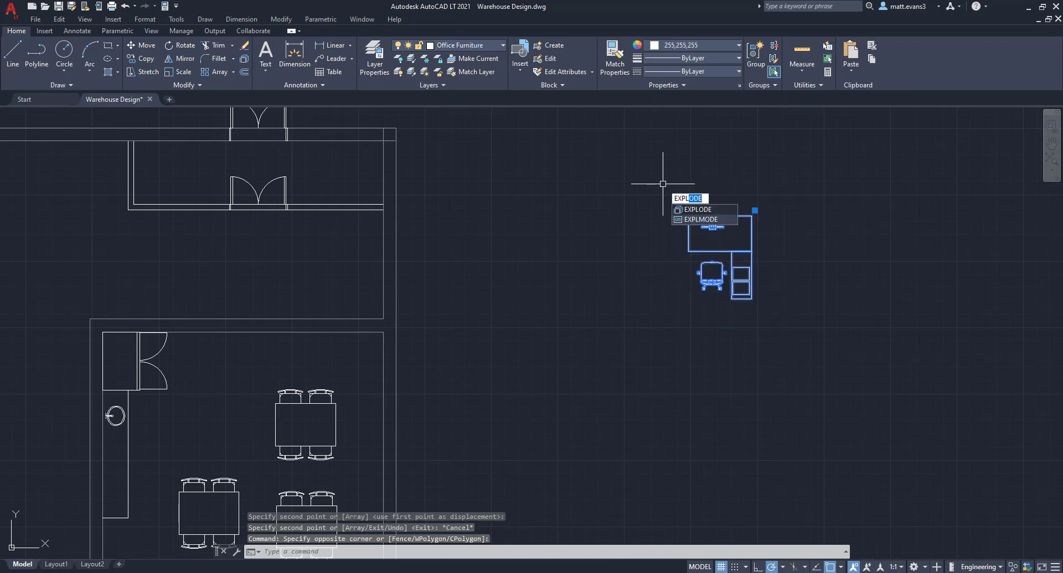
pyautogui.click(695, 210)
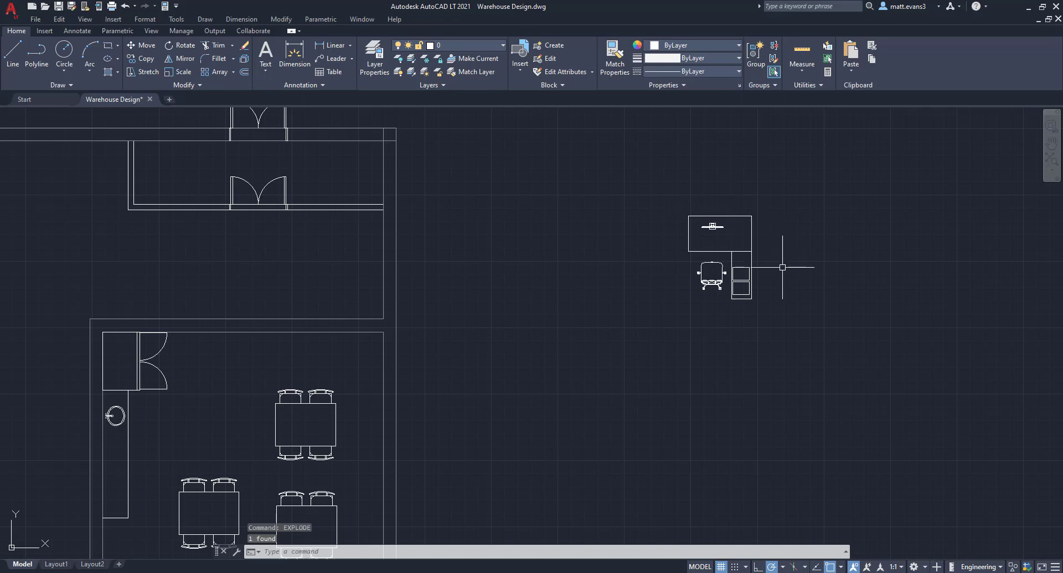
pyautogui.click(777, 307)
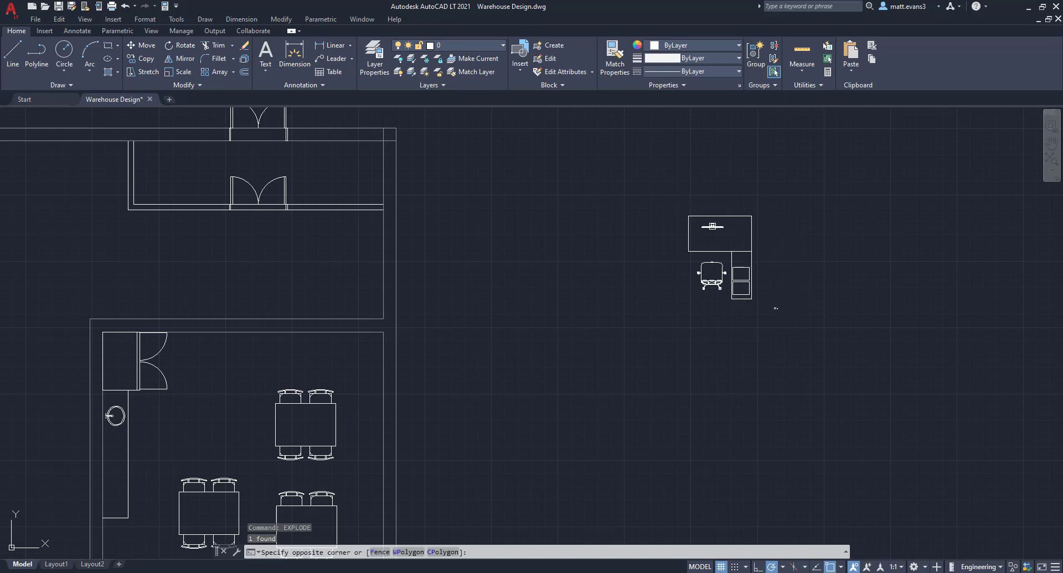
pyautogui.click(738, 250)
pyautogui.press('Delete')
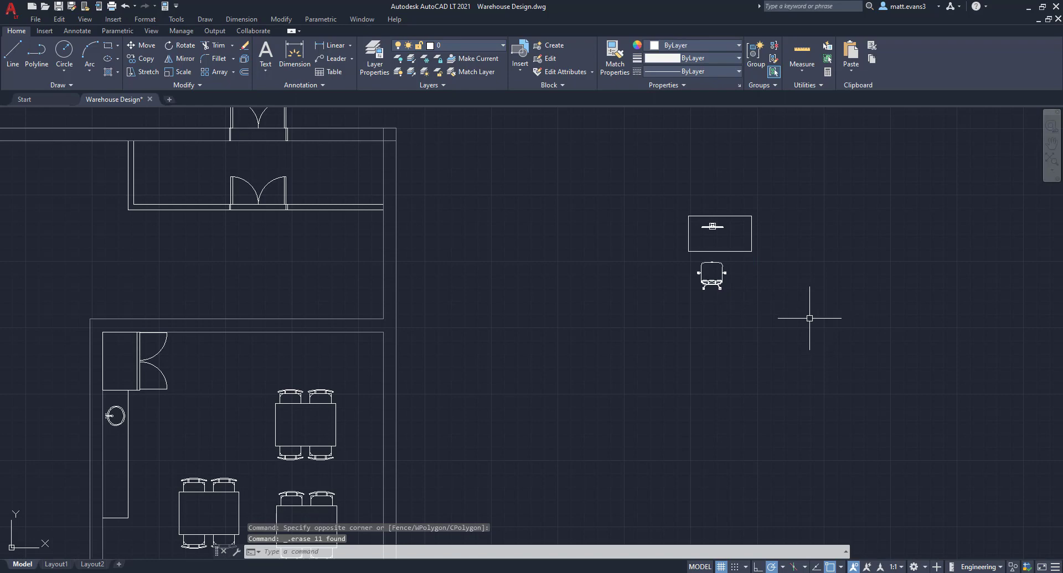
# Rotate the loose desk, computer and chair a quarter turn counterclockwise so the chair sits to the desk's right.
pyautogui.click(637, 187)
pyautogui.click(791, 304)
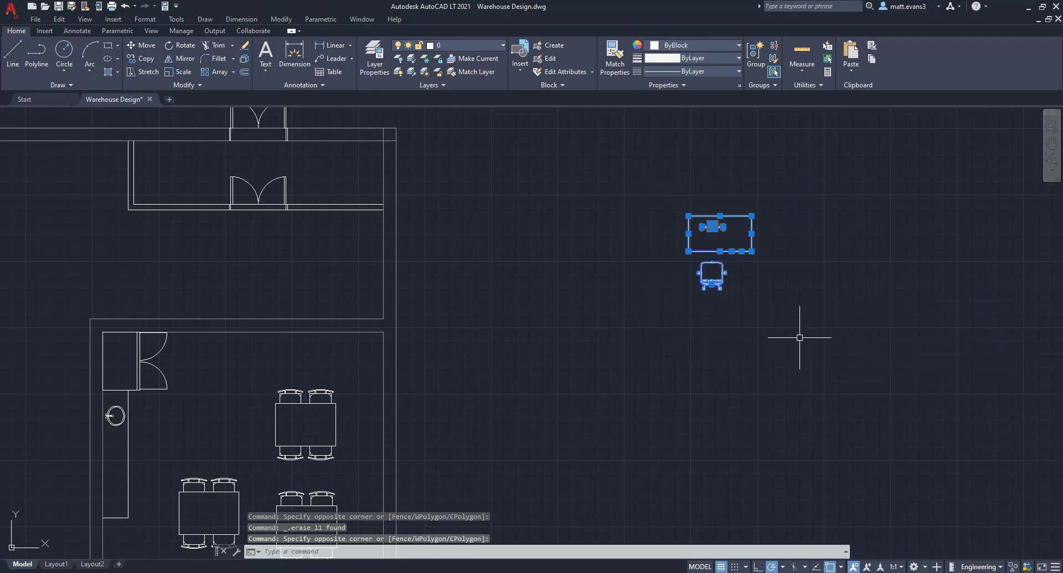
pyautogui.rightClick(811, 322)
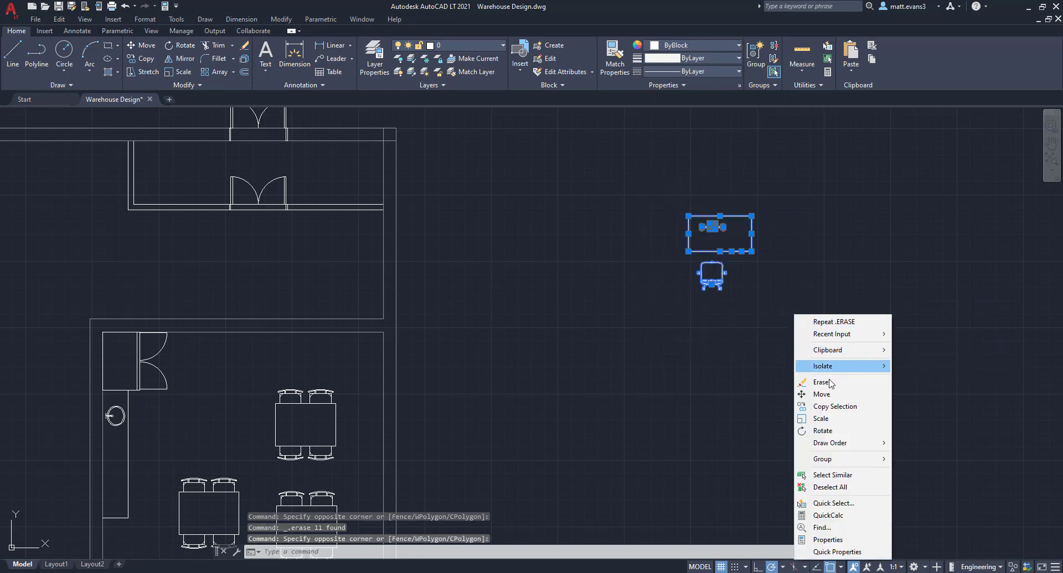
pyautogui.click(835, 433)
pyautogui.click(794, 276)
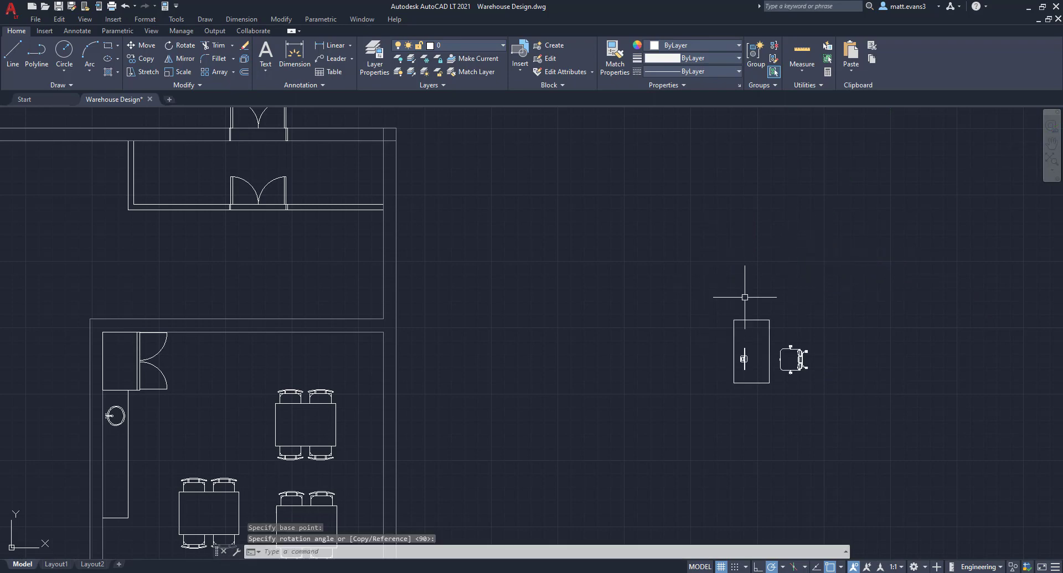
pyautogui.click(731, 318)
# Move the rotated desk and chair into the space below the entry room's lower wall, beside the right exterior wall.
pyautogui.click(707, 309)
pyautogui.click(847, 434)
pyautogui.rightClick(842, 436)
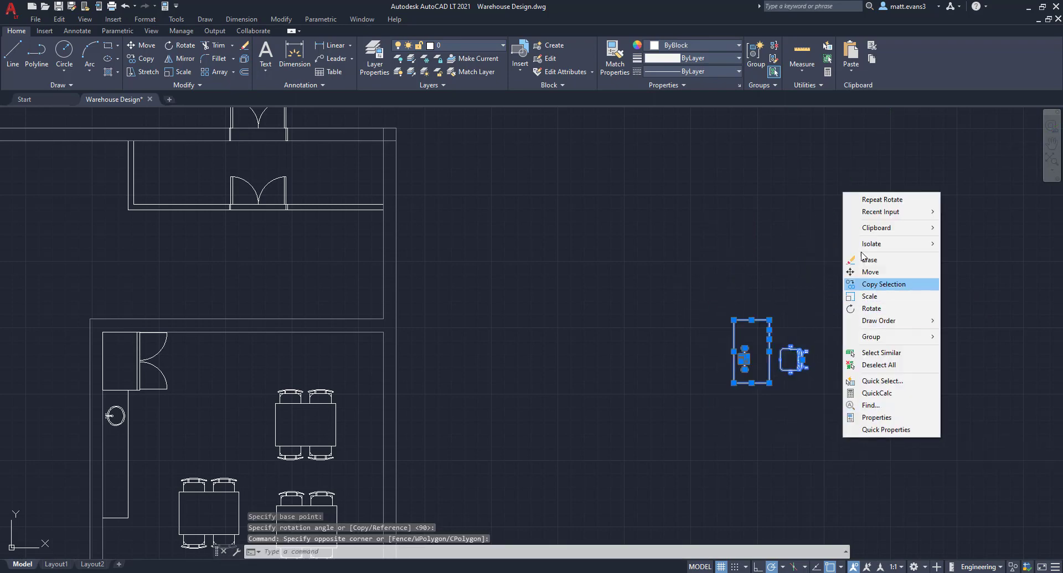
pyautogui.click(870, 272)
pyautogui.click(809, 332)
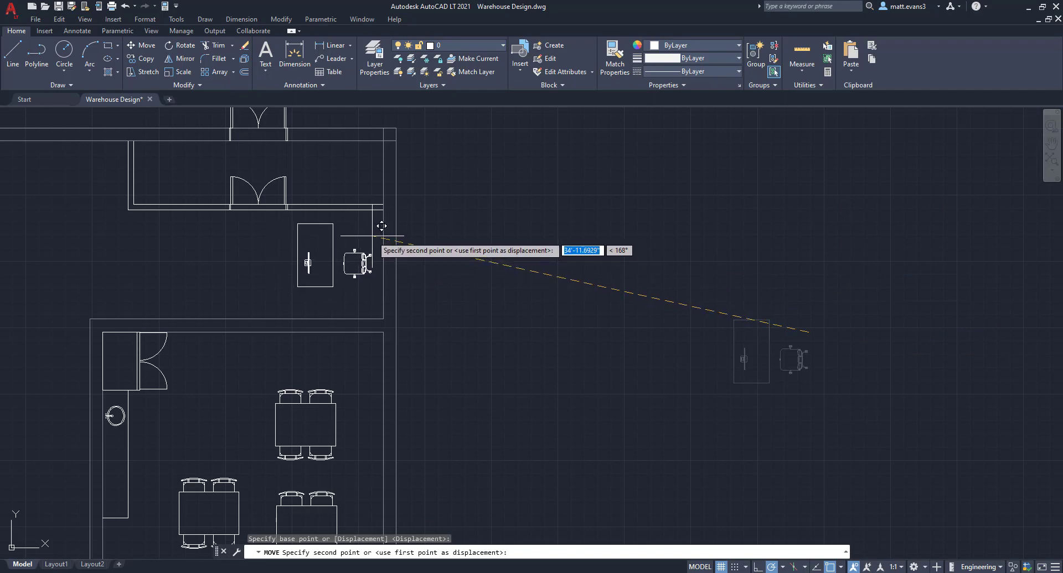
pyautogui.click(382, 226)
# Draw lines extending the desk's outline up to the entry room's lower wall, and erase the desk's former upper edge.
pyautogui.click(13, 52)
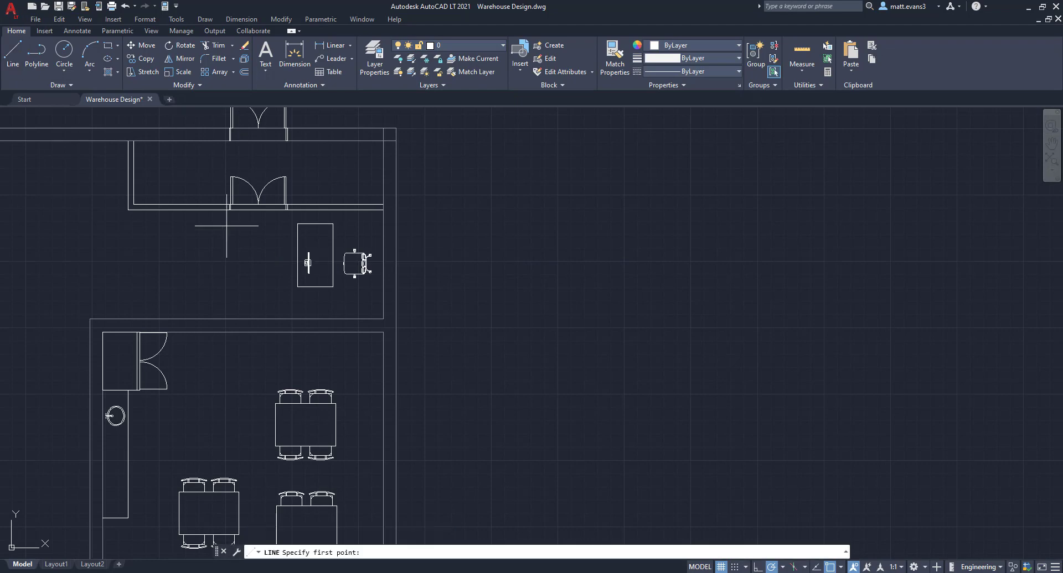
pyautogui.click(298, 224)
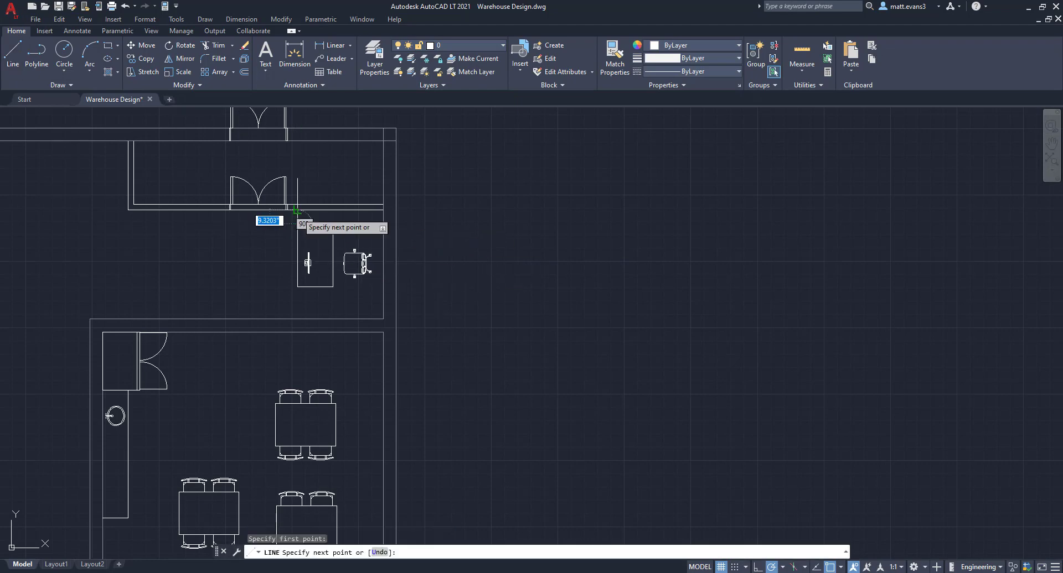
pyautogui.click(297, 210)
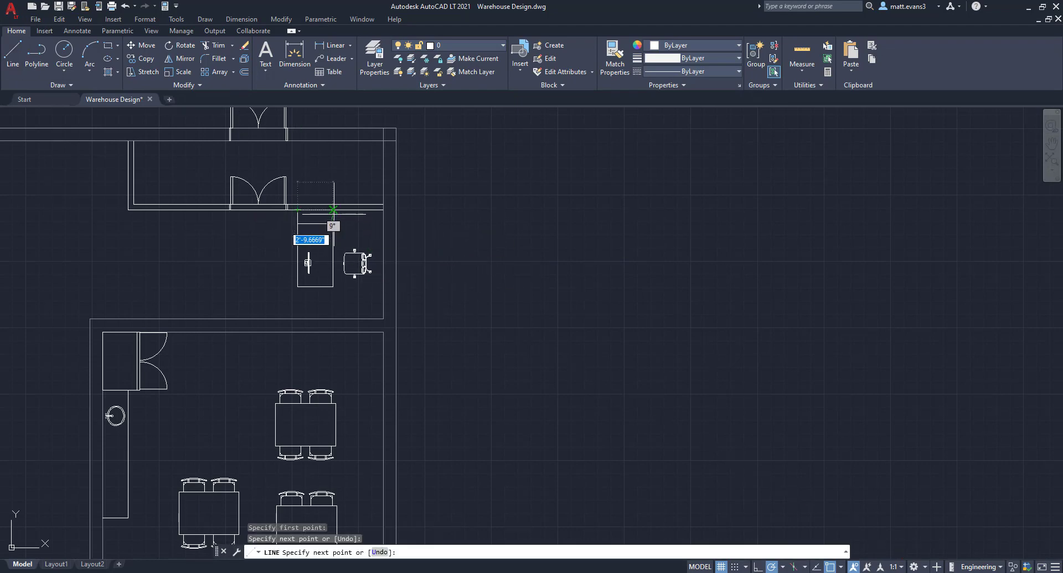
pyautogui.click(333, 211)
pyautogui.press('Escape')
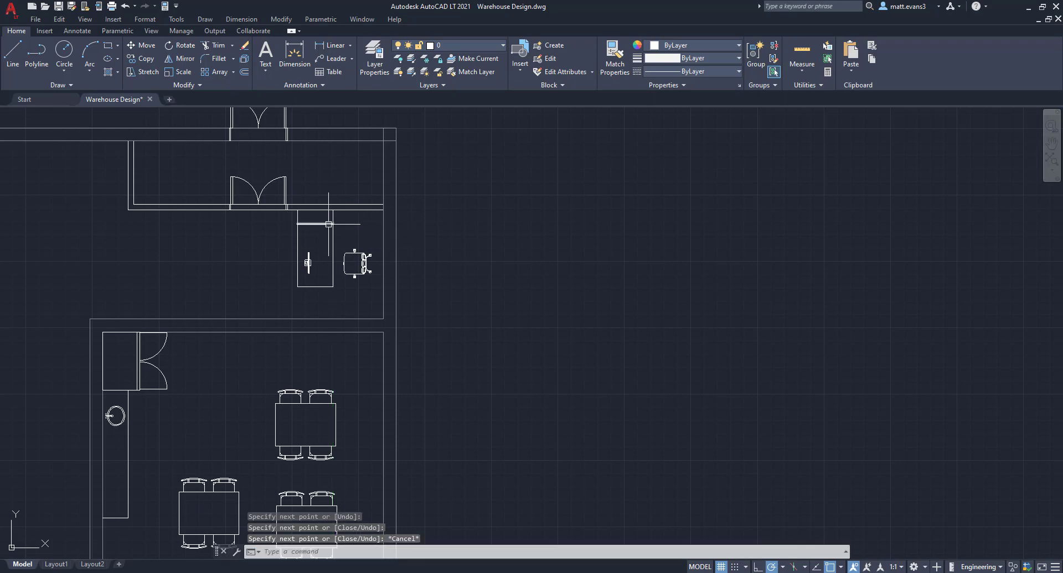
pyautogui.click(312, 224)
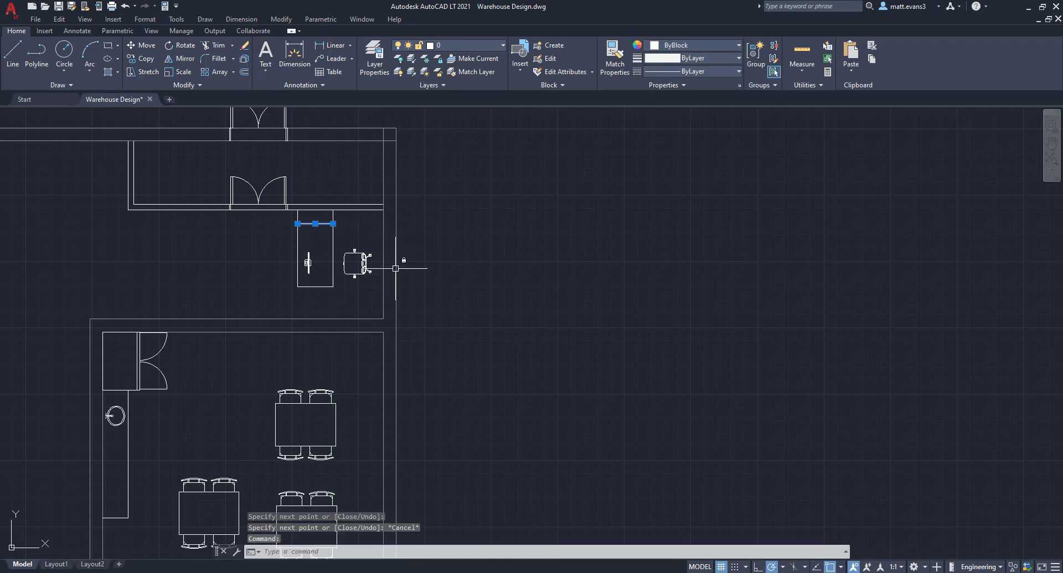
pyautogui.press('Delete')
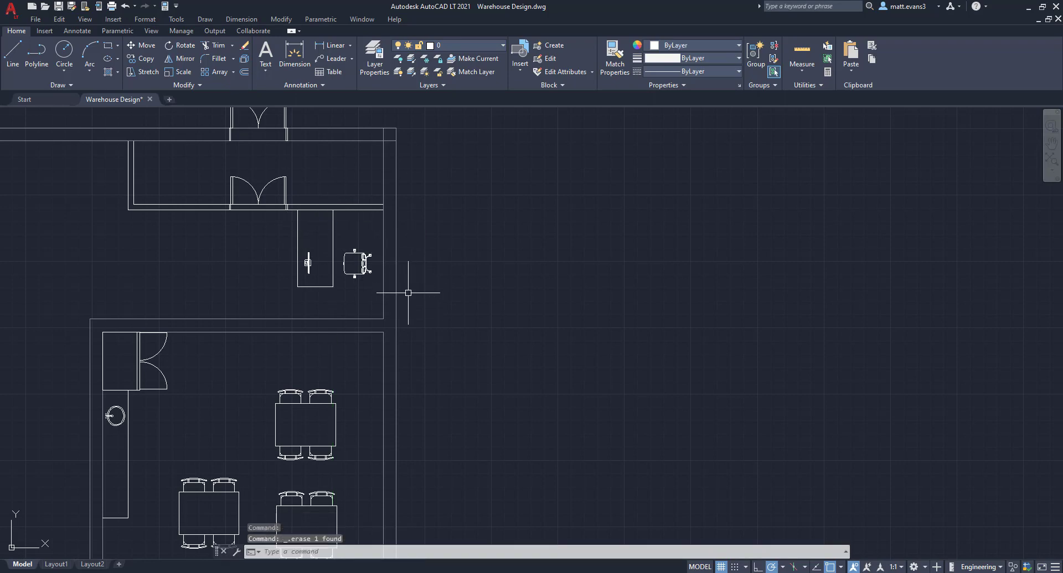
pyautogui.moveTo(479, 279); pyautogui.dragTo(516, 307, button='middle')
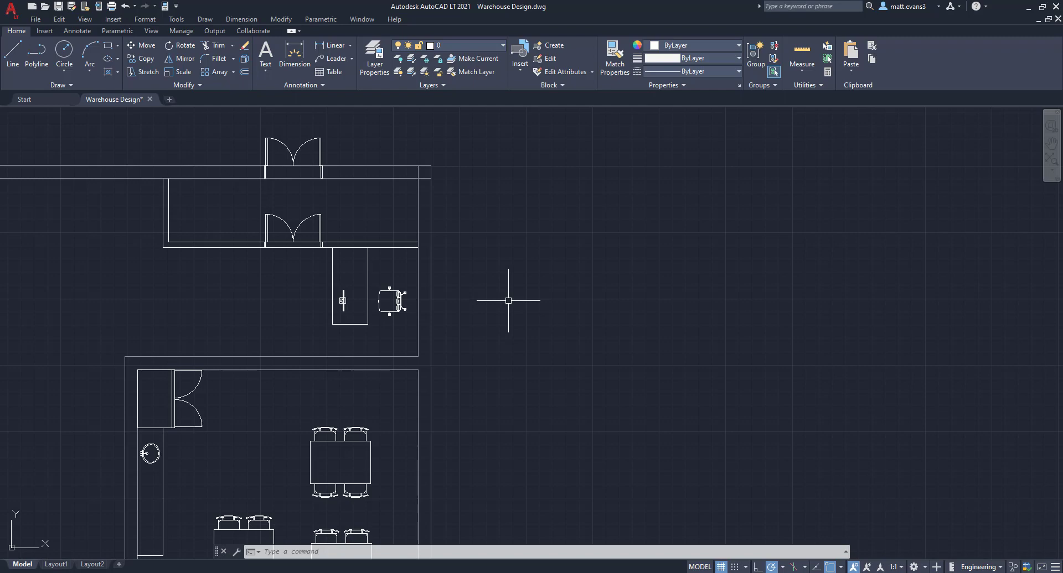
# Copy the pair of drinking fountains from the spare fixtures outside the building into the open space right of the two restrooms.
pyautogui.scroll(-2, 491, 288)
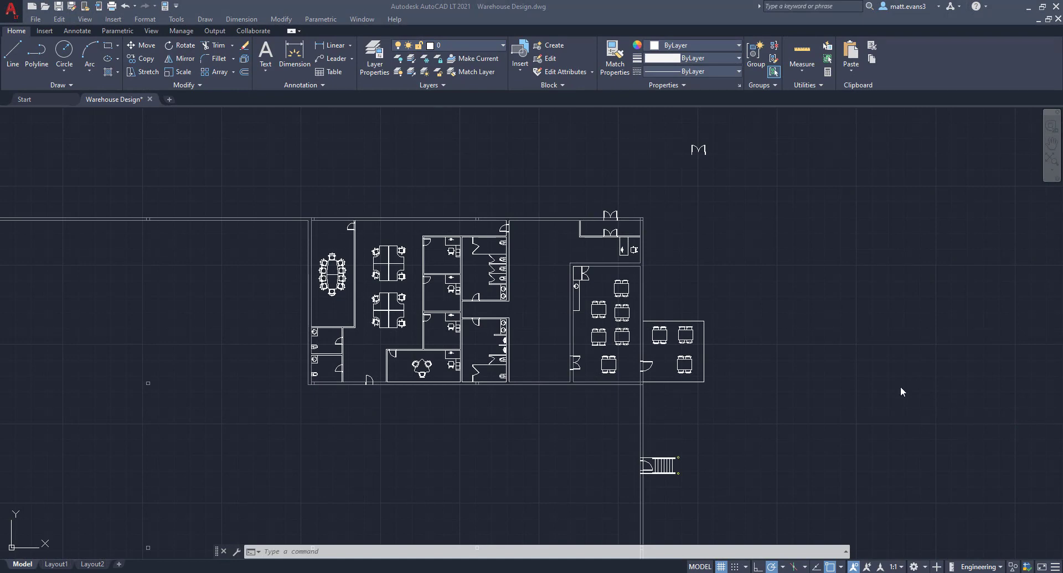
pyautogui.scroll(-2, 757, 284)
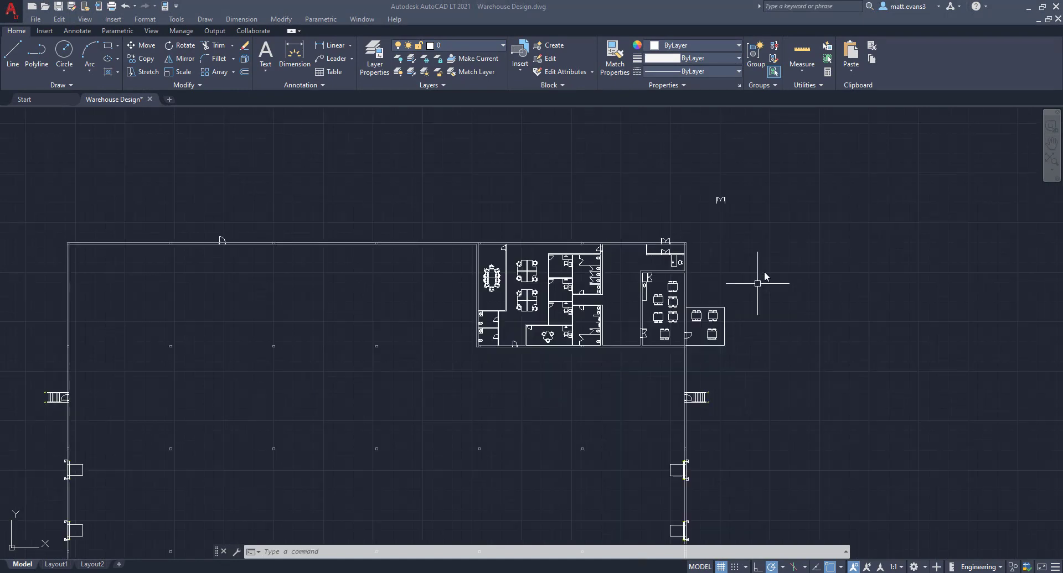
pyautogui.scroll(-2, 778, 230)
pyautogui.moveTo(779, 230); pyautogui.dragTo(722, 418, button='middle')
pyautogui.scroll(-4, 708, 249)
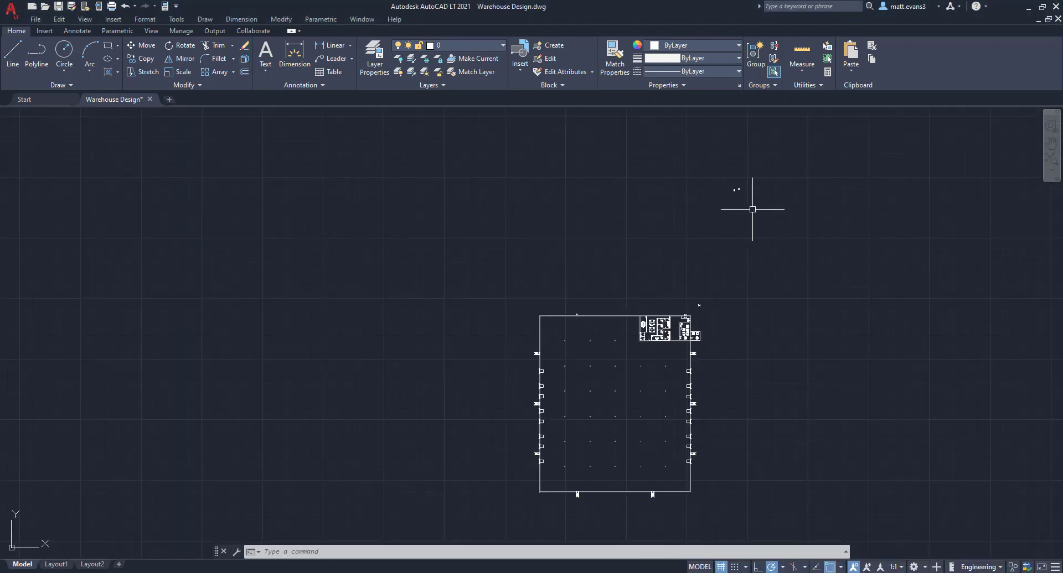
pyautogui.scroll(2, 740, 191)
pyautogui.scroll(5, 739, 214)
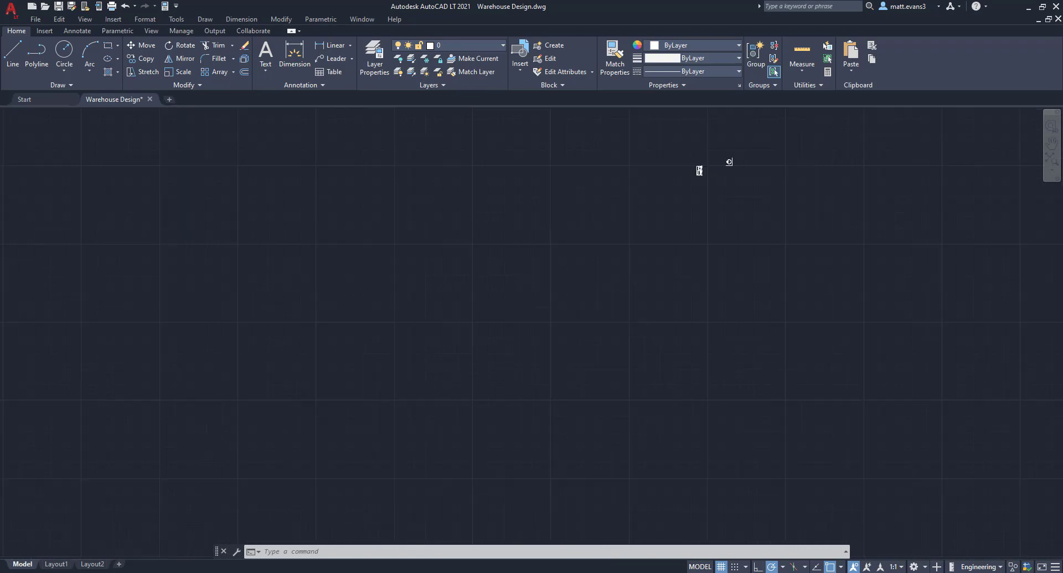
pyautogui.scroll(2, 601, 211)
pyautogui.click(466, 194)
pyautogui.click(573, 354)
pyautogui.rightClick(571, 242)
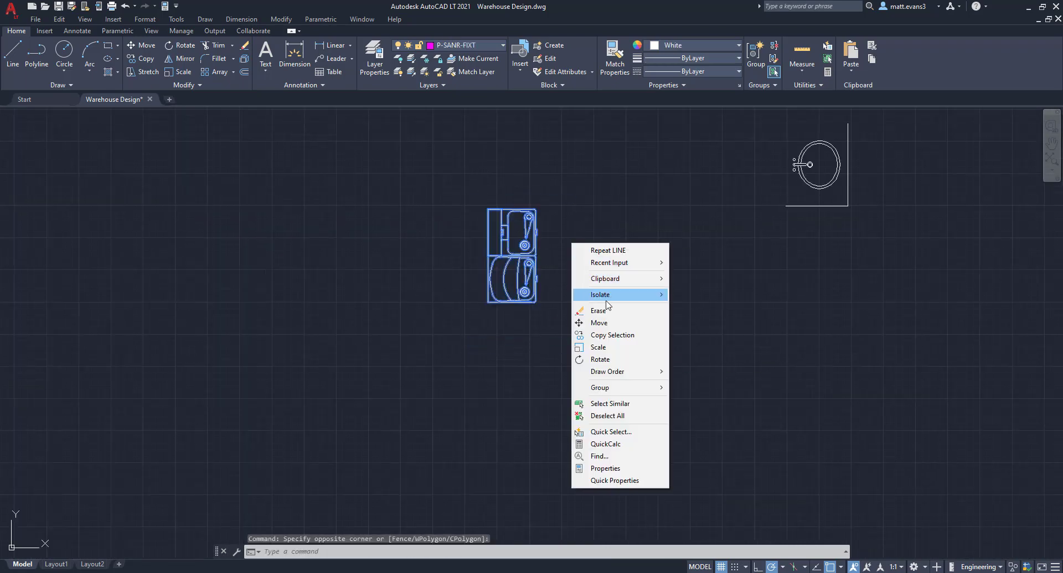
pyautogui.click(614, 337)
pyautogui.click(565, 253)
pyautogui.scroll(-6, 590, 370)
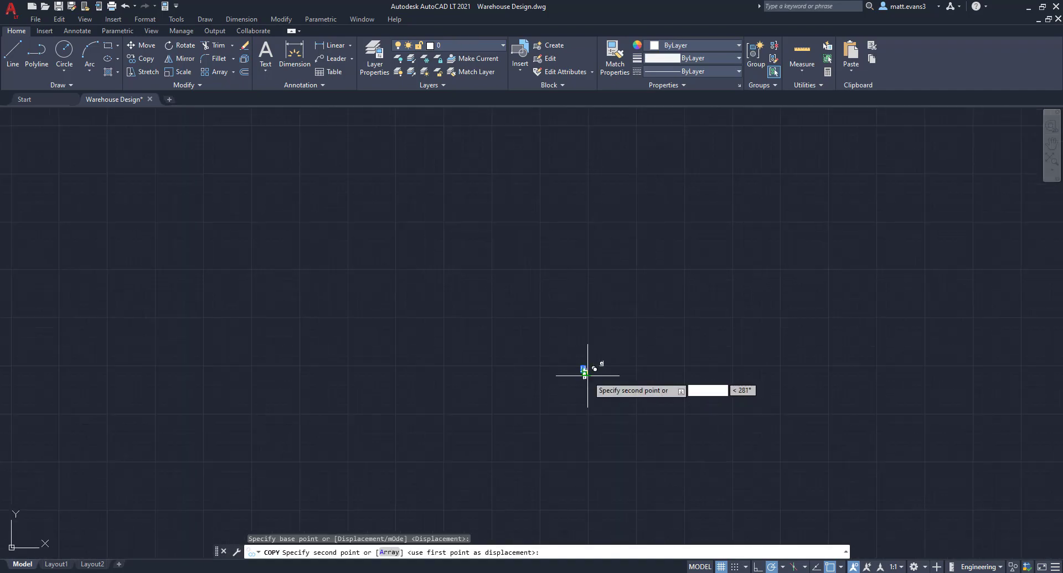
pyautogui.scroll(7, 490, 369)
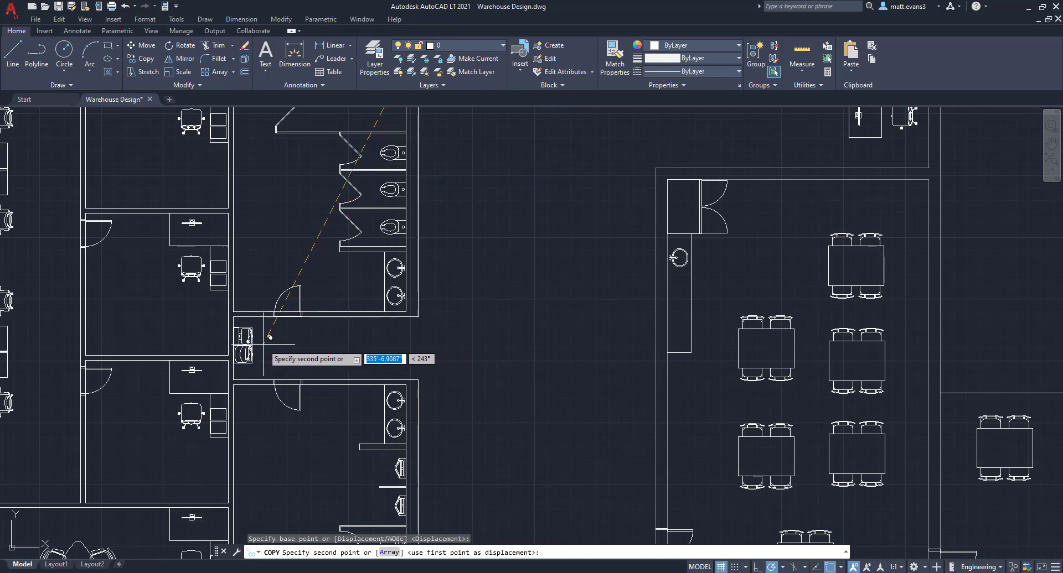
pyautogui.click(525, 340)
pyautogui.press('Escape')
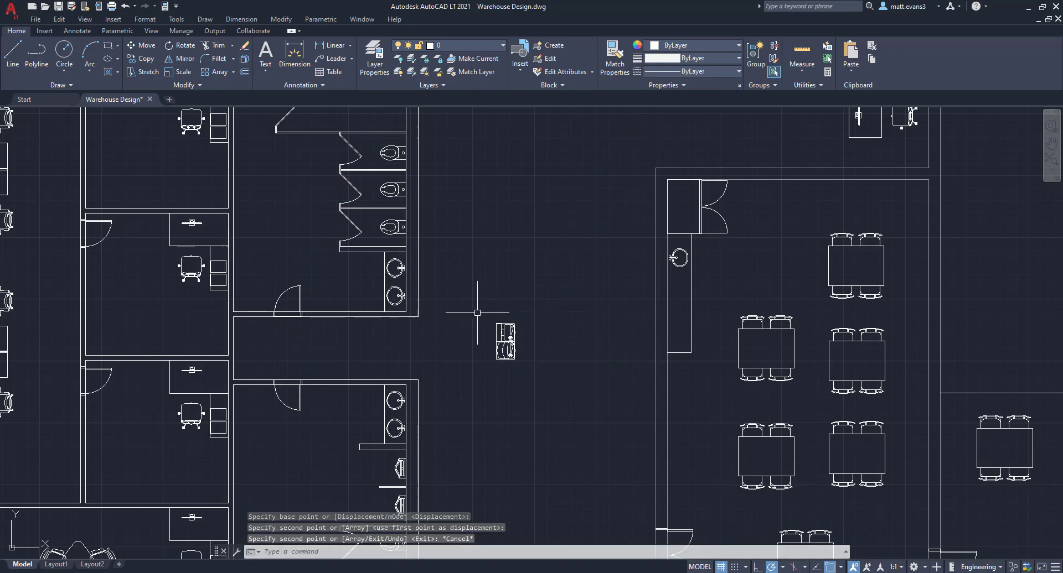
# Move the copied drinking fountains against the left end wall of the short corridor between the two restrooms, roughly midway between its side walls.
pyautogui.click(477, 313)
pyautogui.click(541, 375)
pyautogui.scroll(4, 474, 326)
pyautogui.rightClick(505, 369)
pyautogui.click(506, 177)
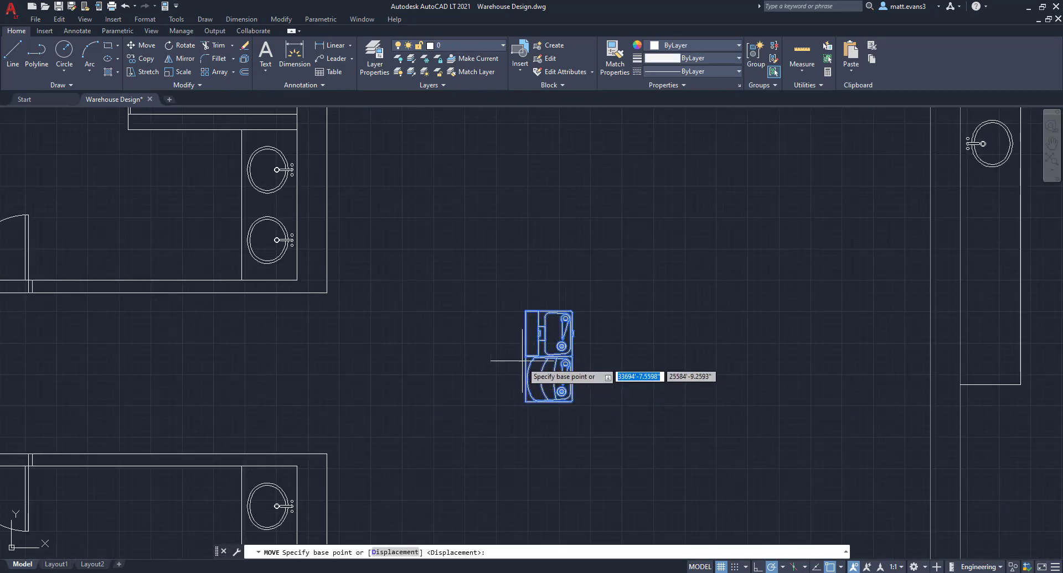
pyautogui.click(526, 356)
pyautogui.scroll(-5, 357, 369)
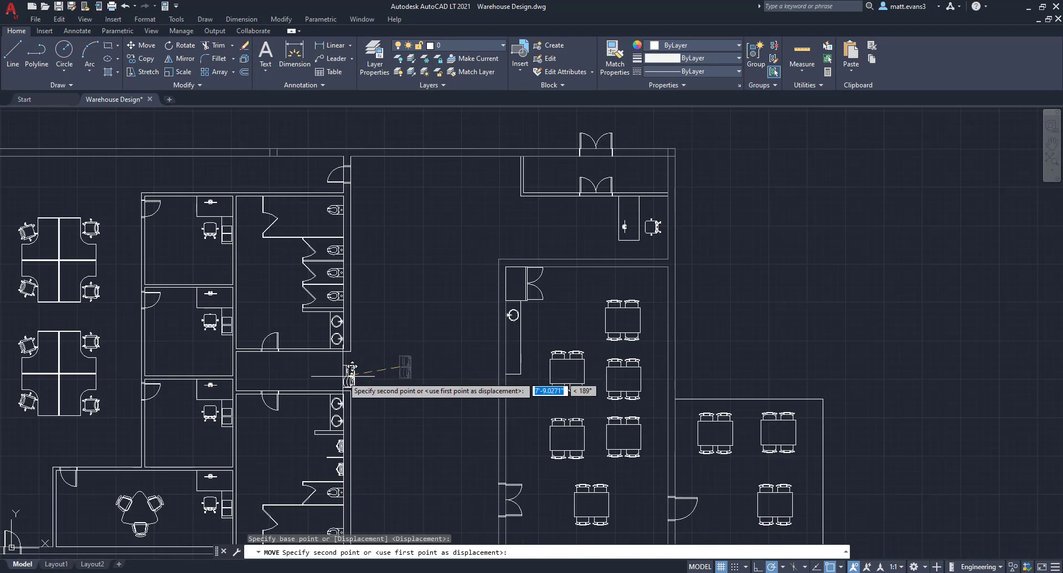
pyautogui.scroll(6, 258, 365)
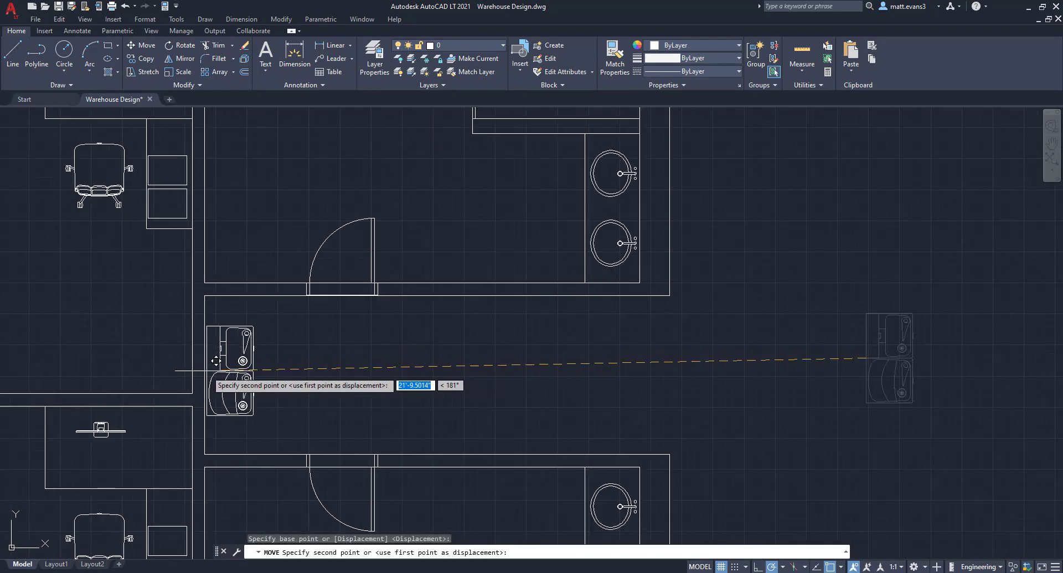
pyautogui.click(214, 359)
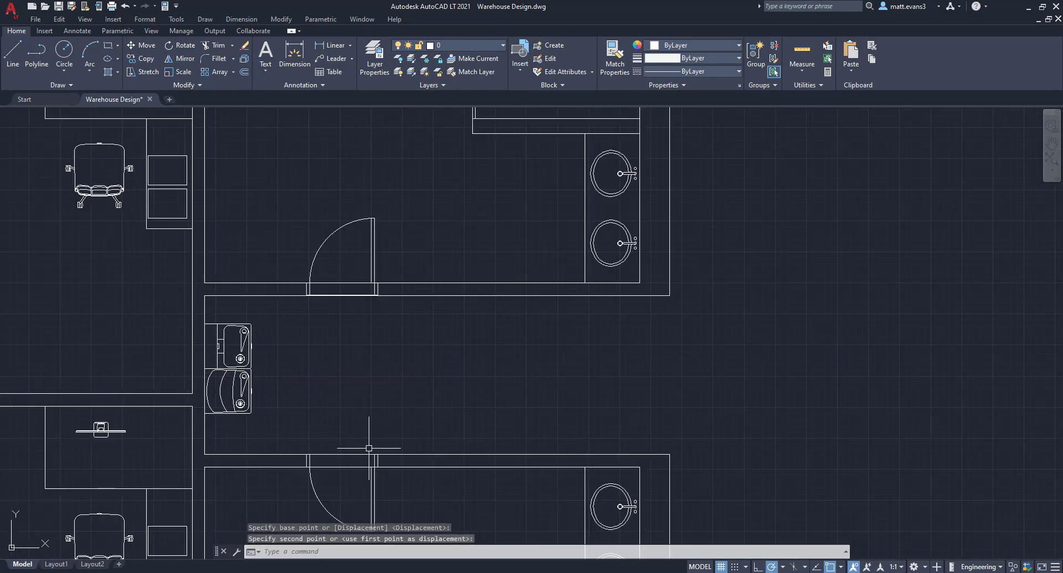
pyautogui.scroll(-2, 778, 401)
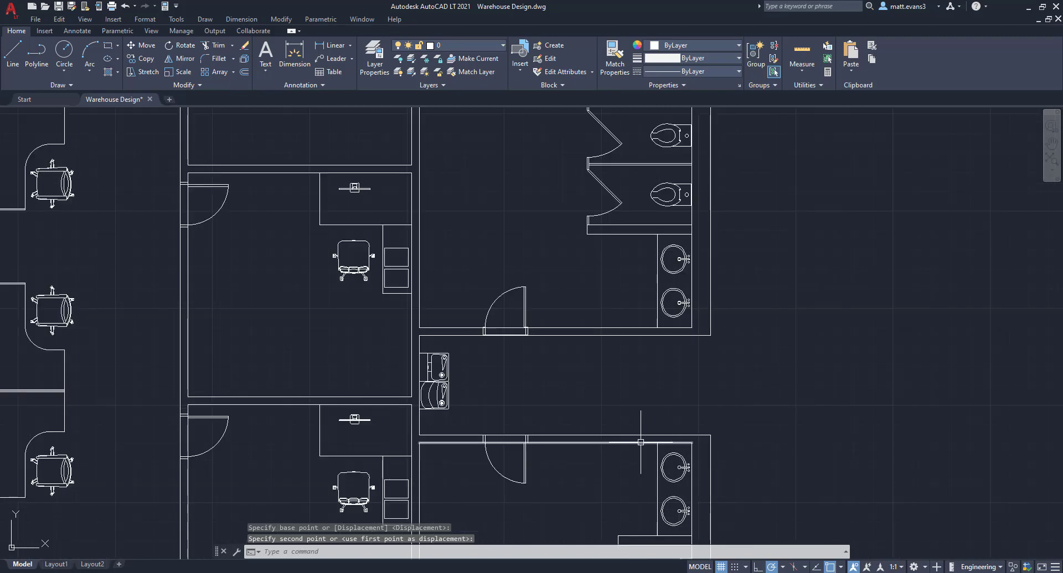
pyautogui.scroll(-5, 544, 408)
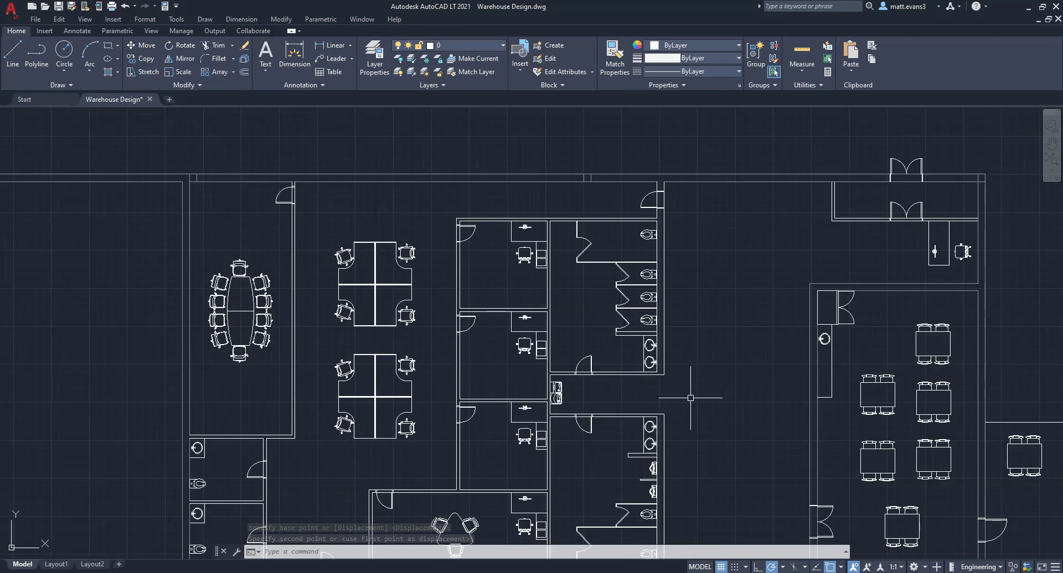
pyautogui.moveTo(777, 410); pyautogui.dragTo(620, 326, button='middle')
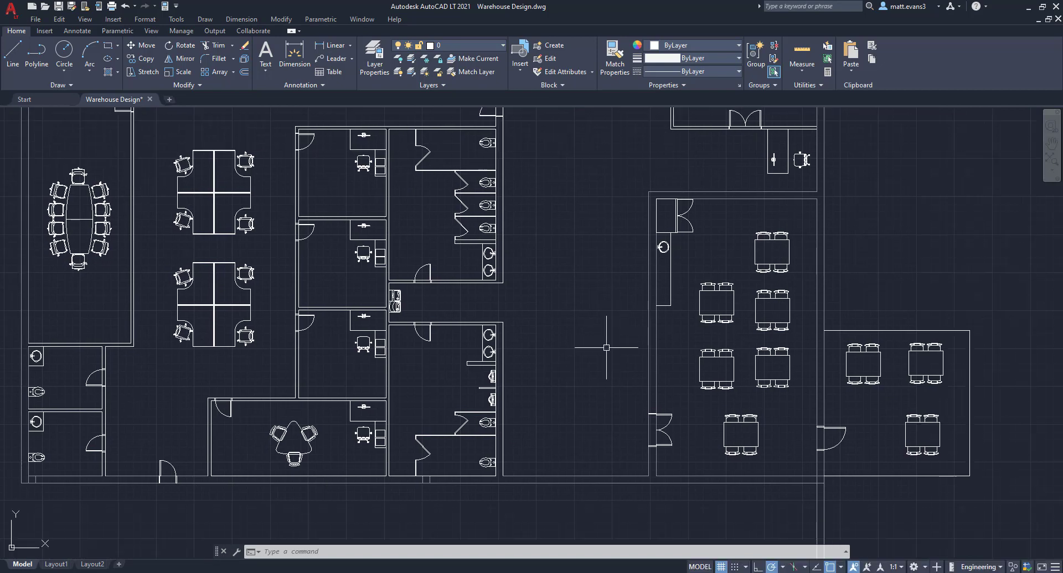